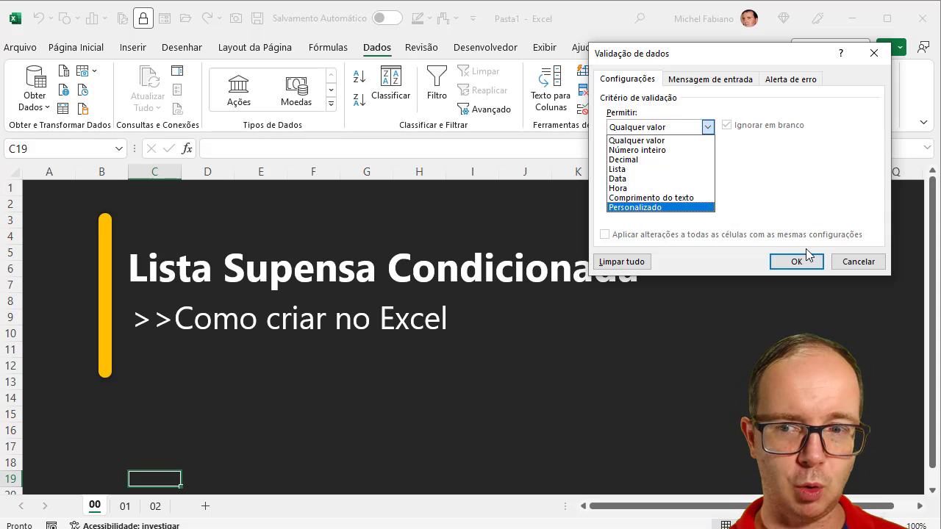
Enter the headers ID, Nome, Estado and Idade in cells E3 to H3 of sheet 01
left_click(853, 262)
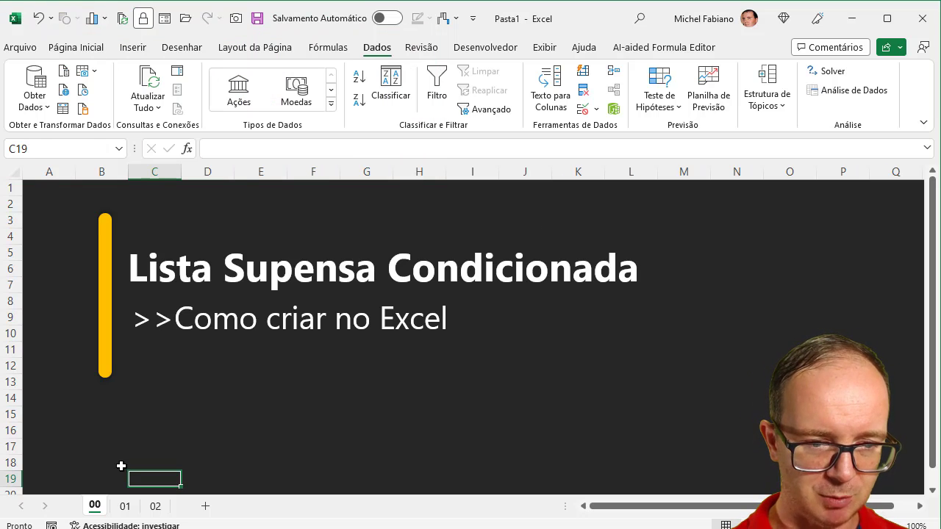
left_click(125, 507)
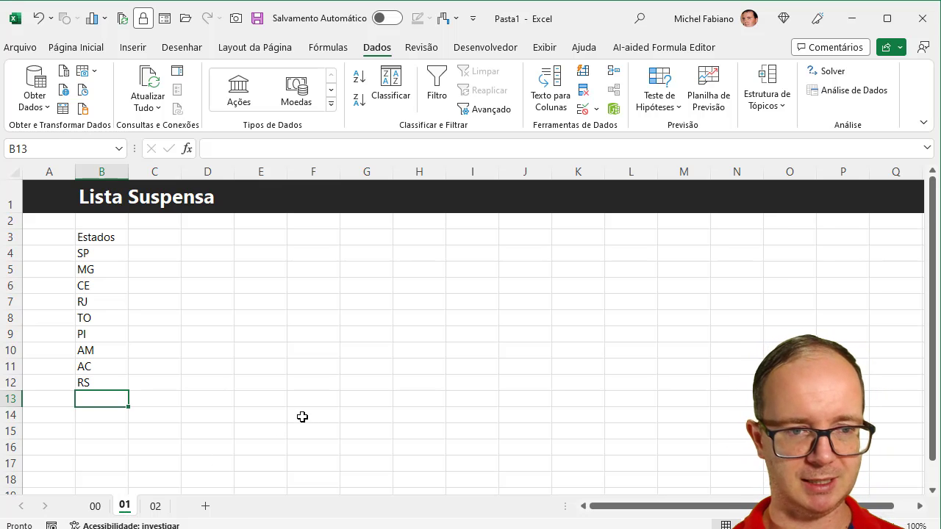
left_click(274, 240)
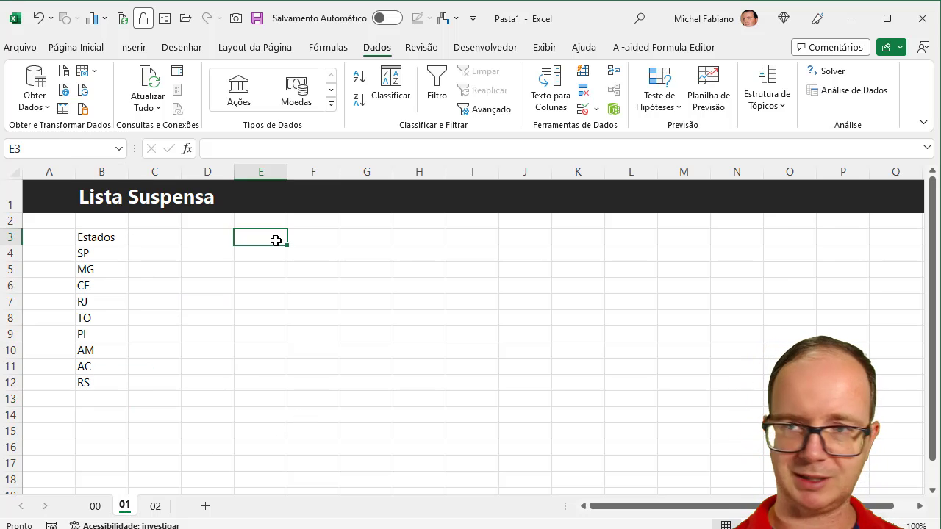
type("ID")
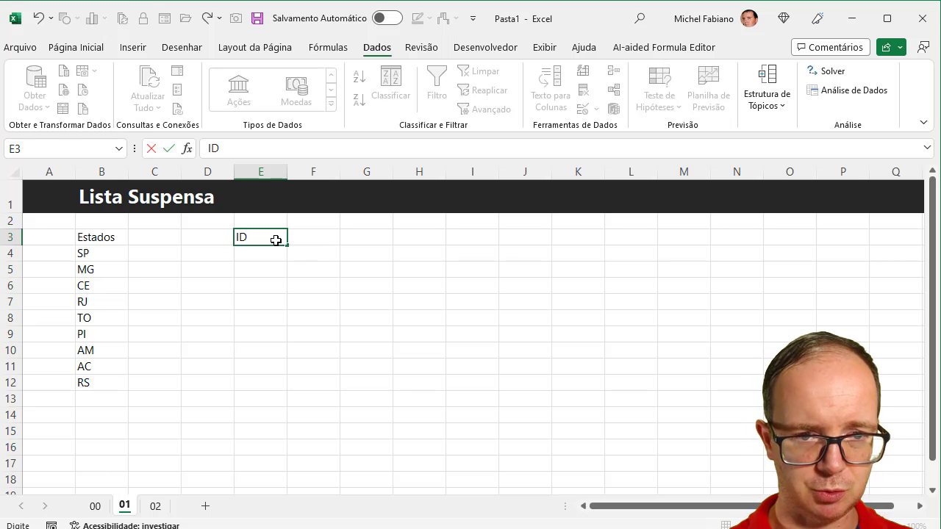
key("Tab")
type("Nome")
key("Tab")
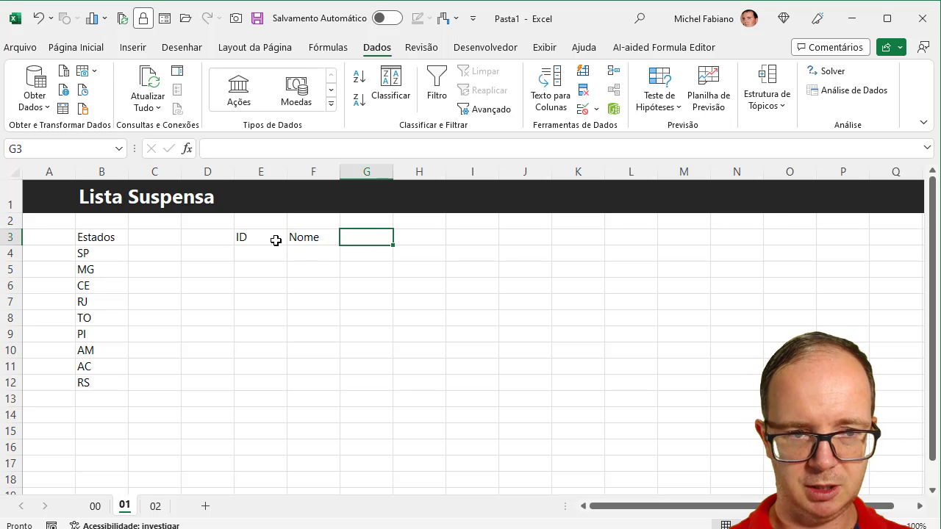
type("Estado")
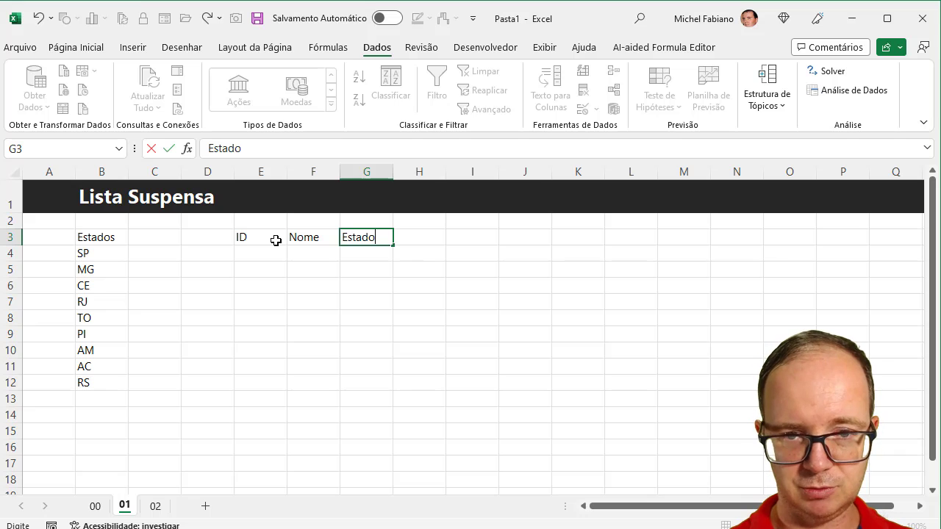
key("Tab")
type("Idade")
key("Return")
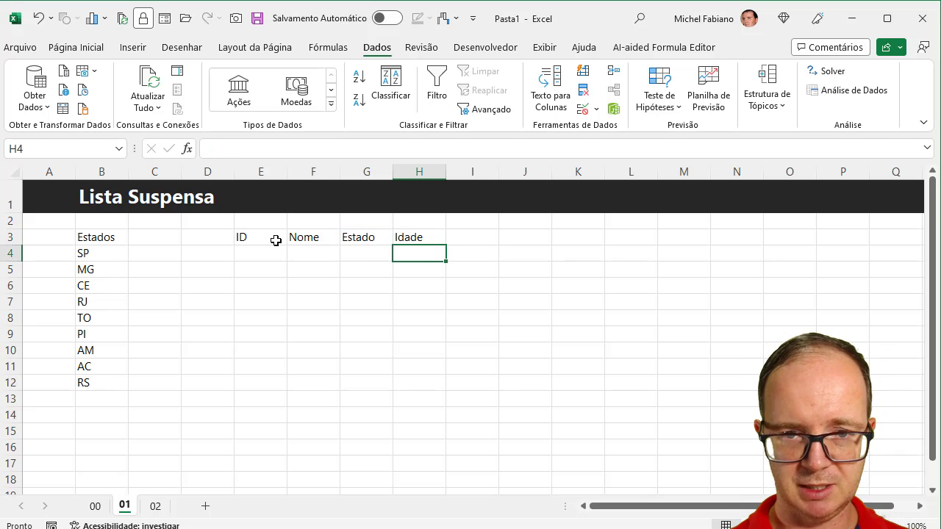
Add list data validation to G4 under Estado, using =$B$4:$B$12 as the source
left_click(343, 251)
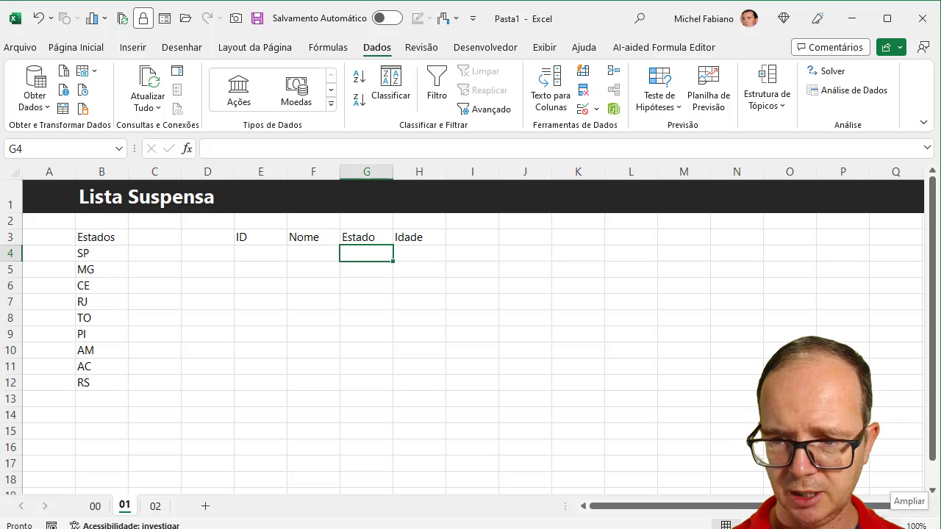
left_click(894, 526)
left_click(894, 525)
left_click(894, 525)
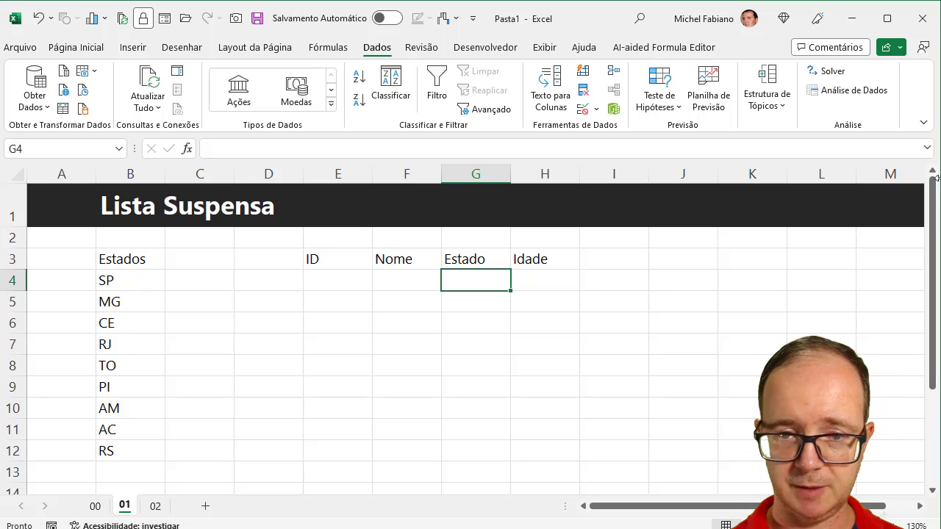
left_click(597, 110)
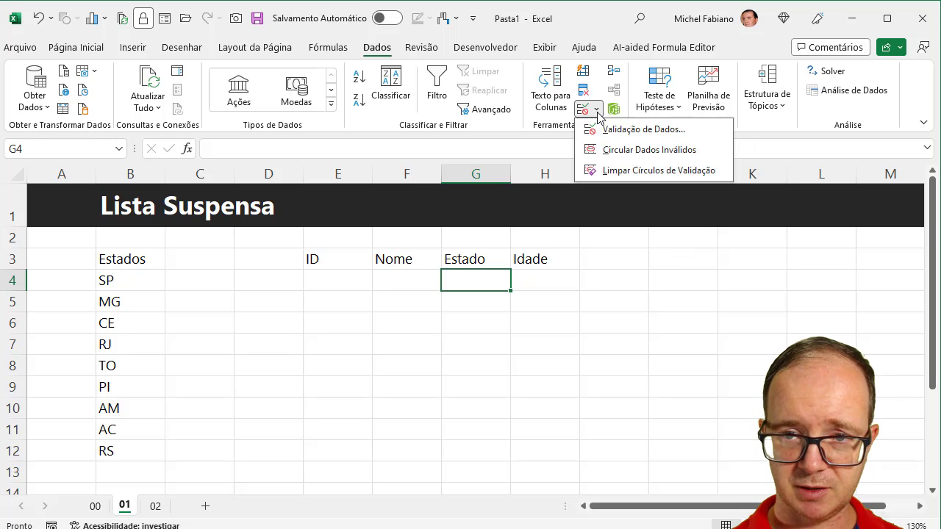
left_click(607, 130)
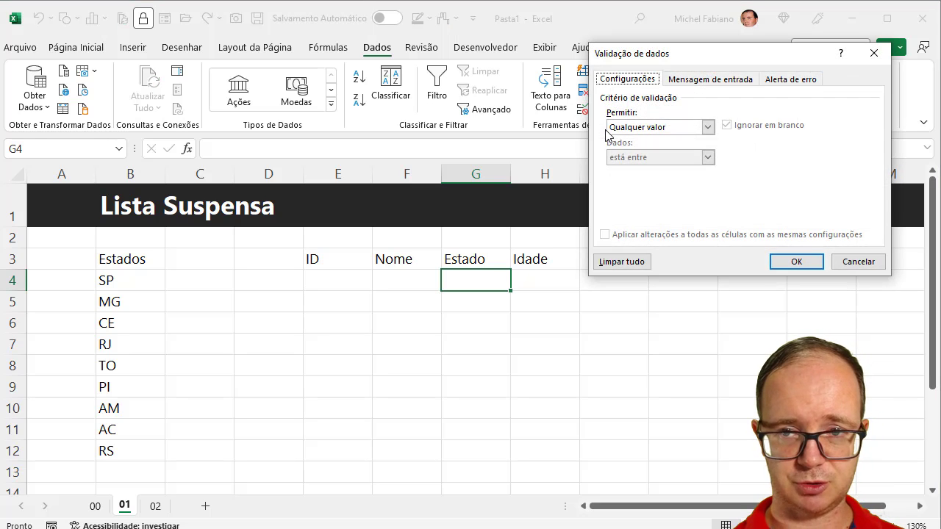
left_click(707, 127)
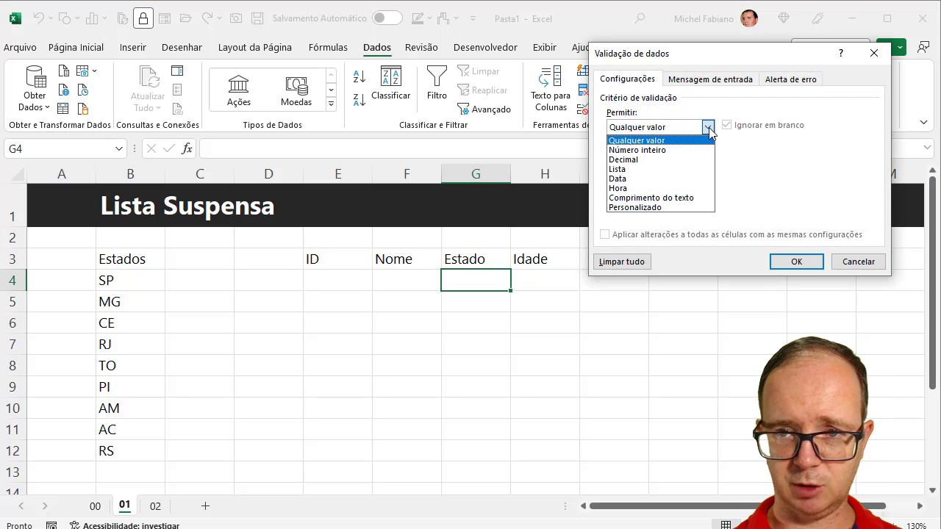
left_click(637, 169)
left_click(632, 185)
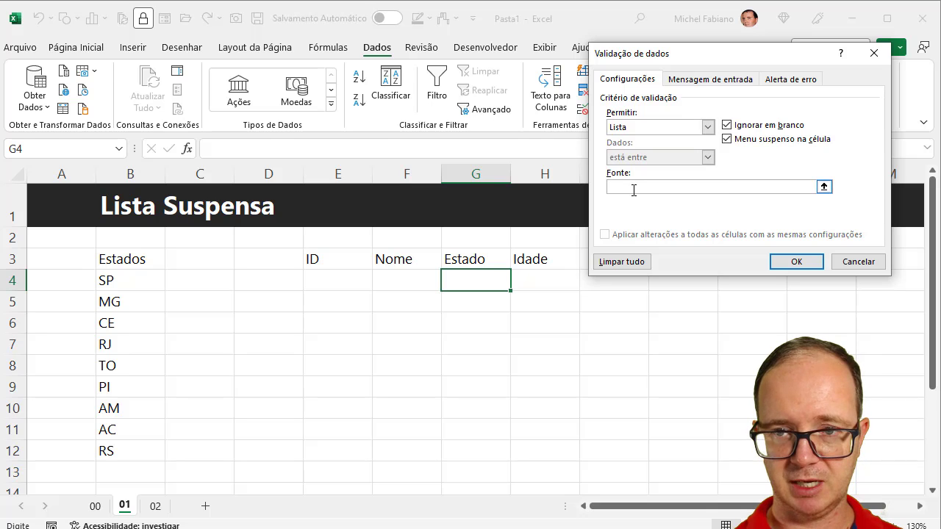
left_click(139, 280)
left_click_drag(139, 280, 130, 442)
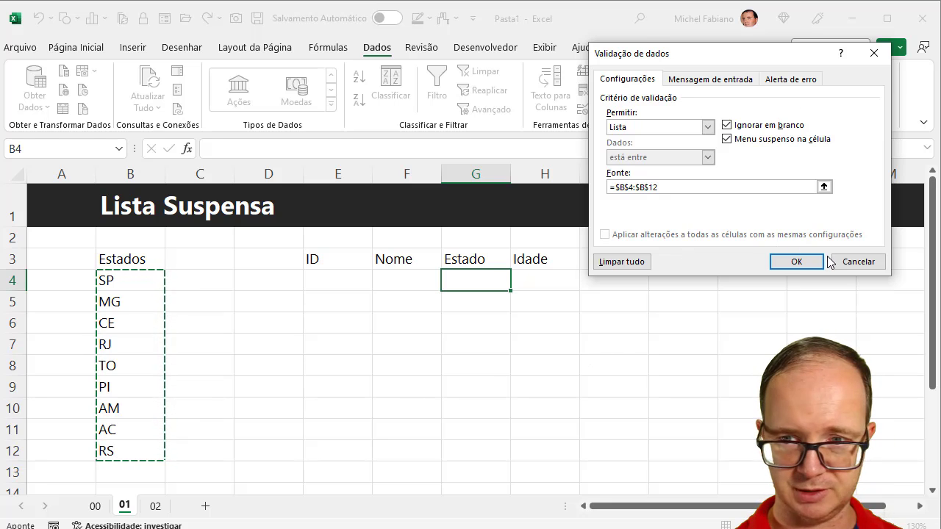
left_click(806, 265)
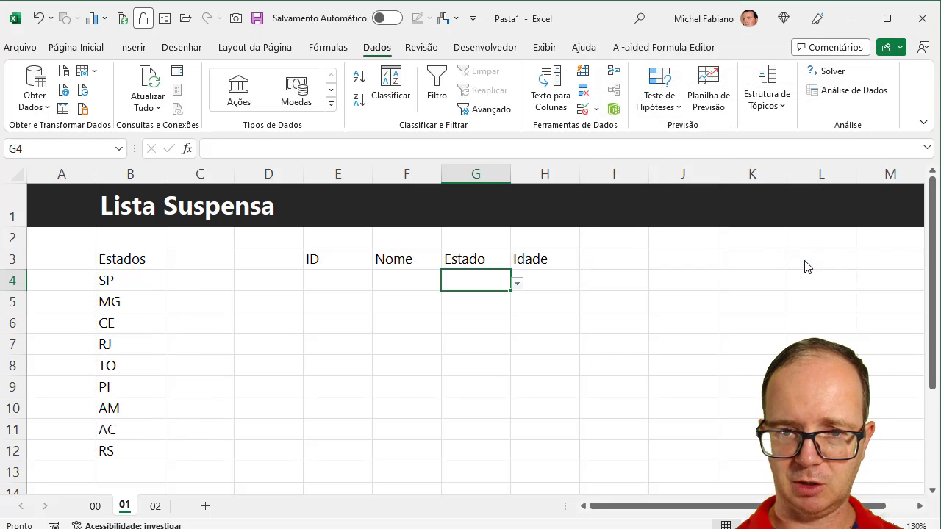
Try the Estado dropdown in G4 with SP, CE, PI and AC, and clear the cell
left_click(518, 285)
left_click(481, 301)
left_click(517, 284)
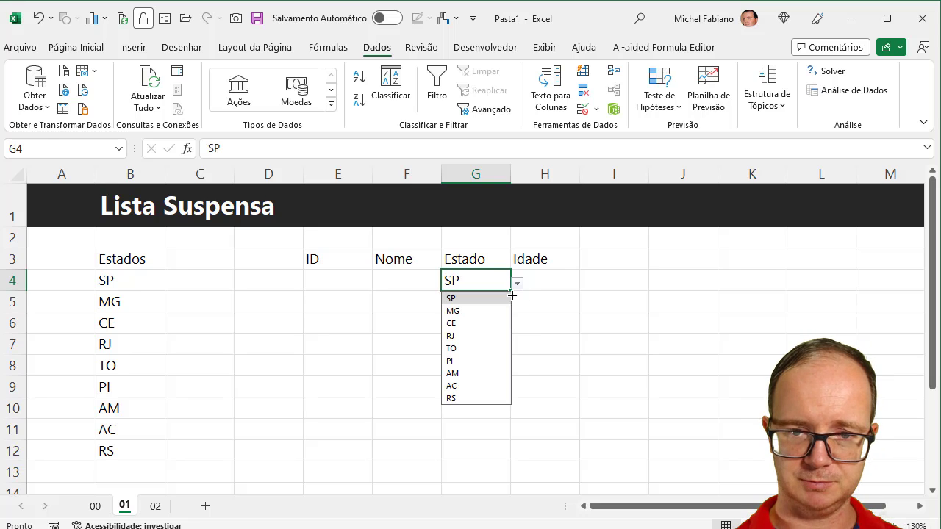
left_click(466, 324)
left_click(518, 284)
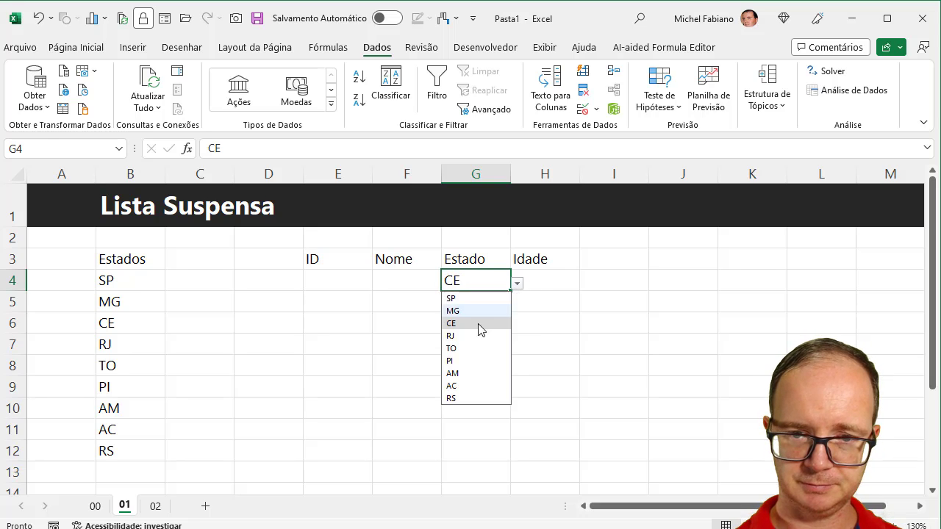
left_click(460, 360)
left_click(517, 283)
left_click(469, 386)
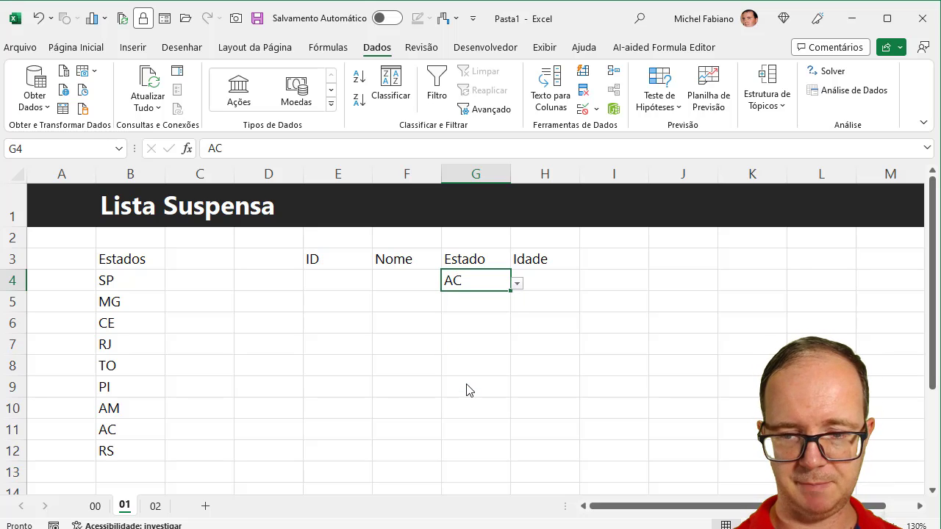
key("Delete")
Fill in a sample record in row 4 with ID 1, the person's first name, state RJ and age 22
left_click(326, 281)
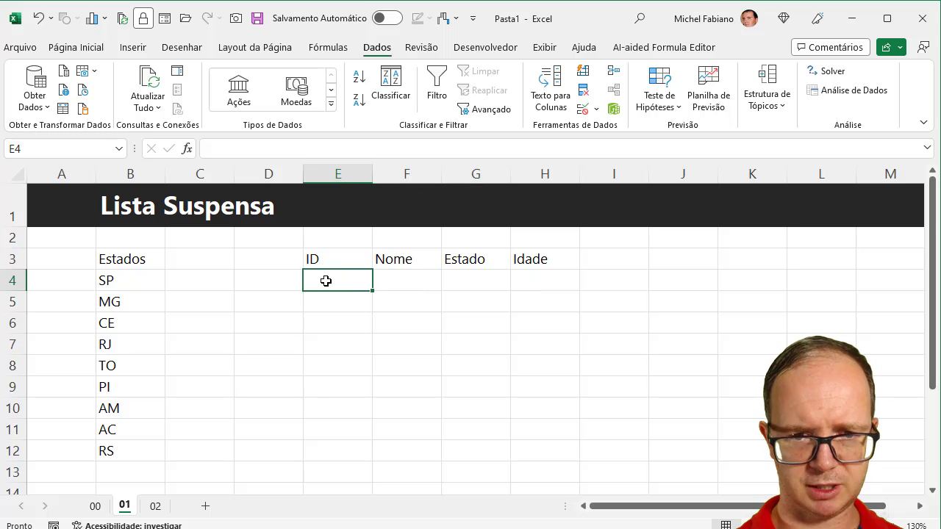
type("1")
key("Tab")
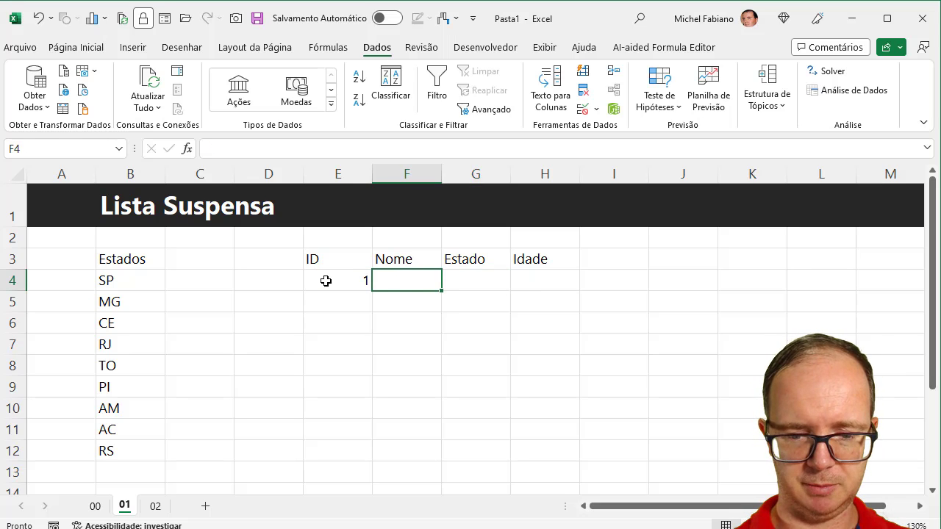
type("Macros")
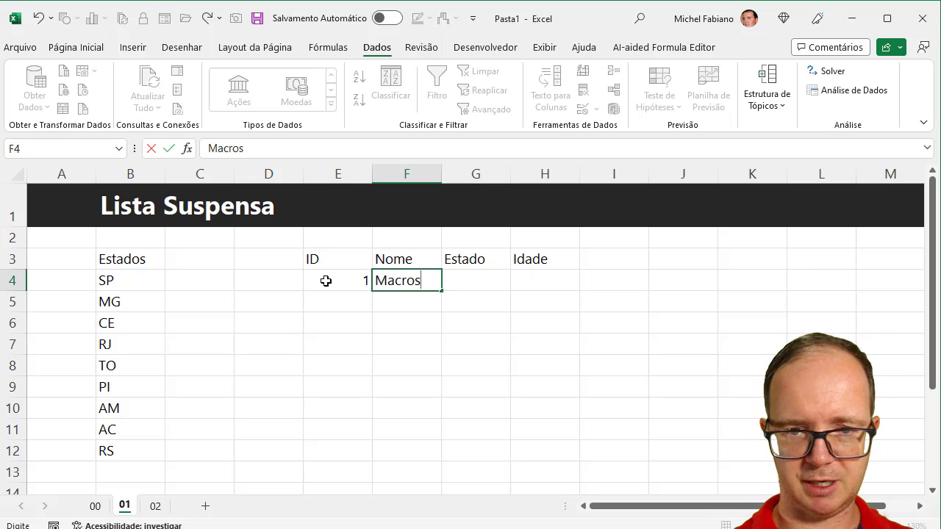
key("BackSpace")
key("BackSpace")
type("os")
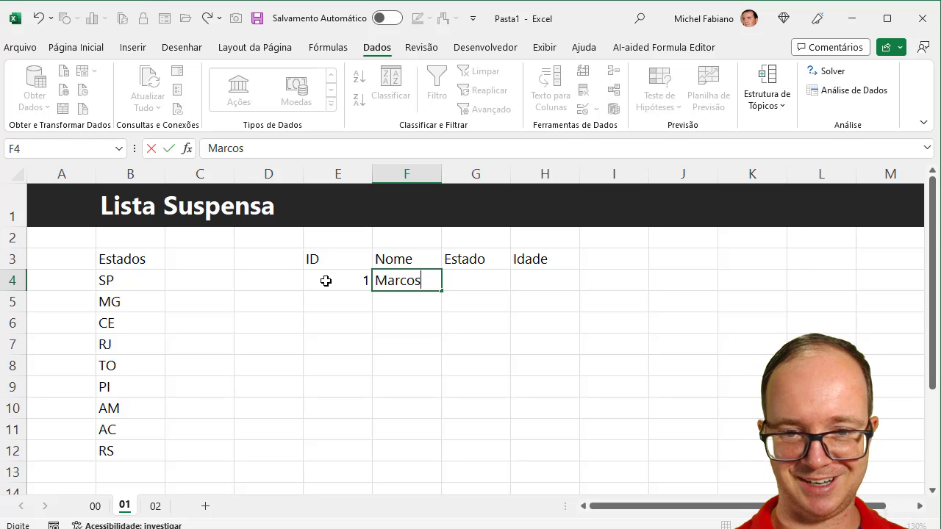
key("Tab")
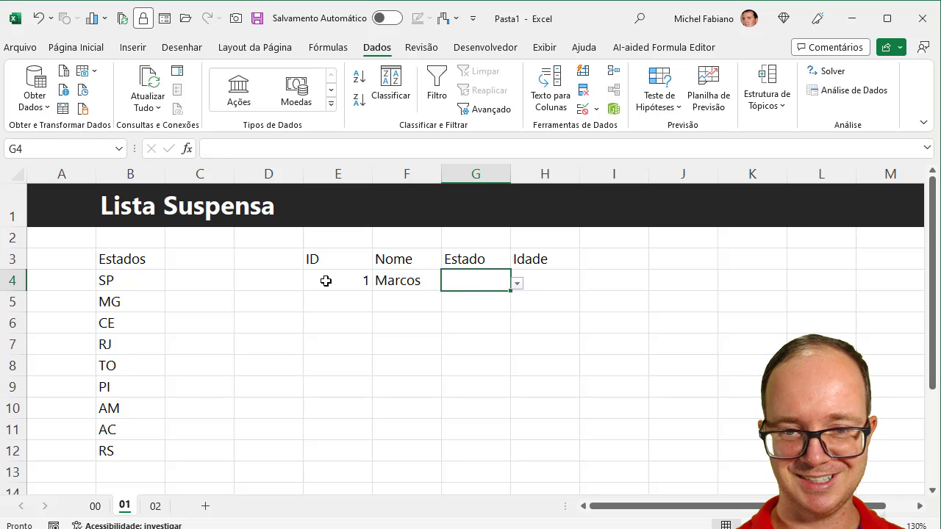
left_click(518, 286)
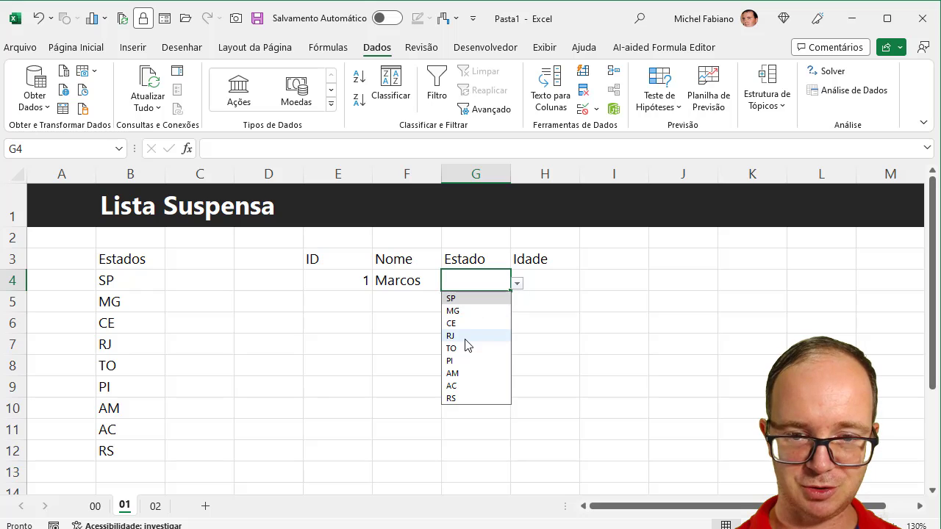
left_click(463, 338)
left_click(552, 275)
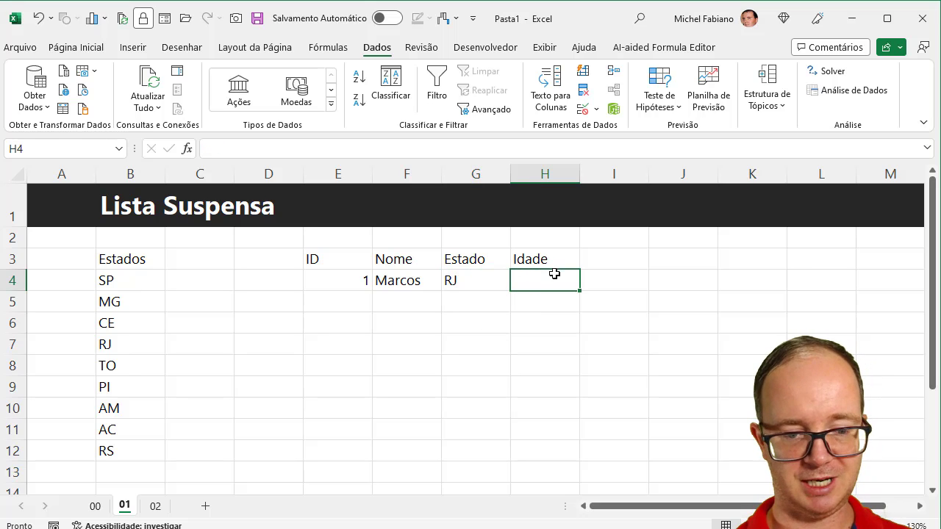
type("22")
key("Return")
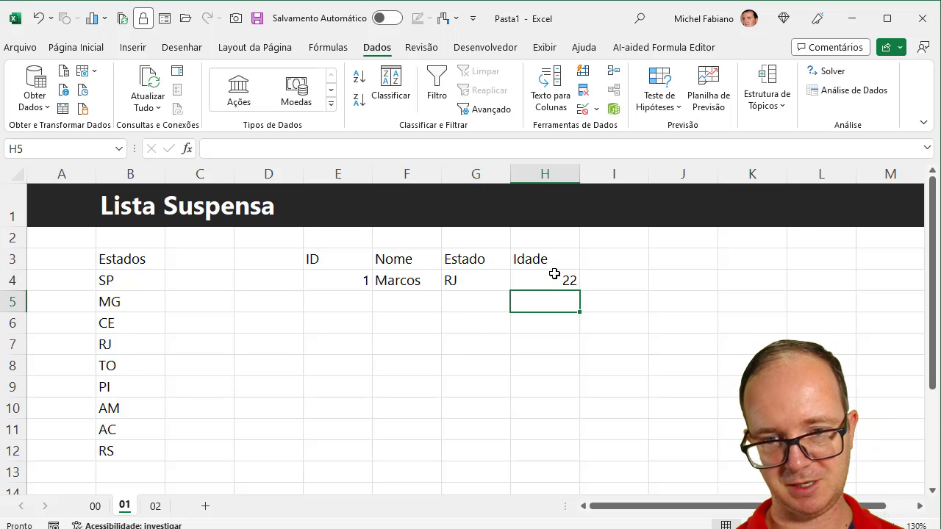
Clear the sample record from E4:H4
left_click(555, 274)
key("shift+Left")
key("shift+Left")
key("shift+Left")
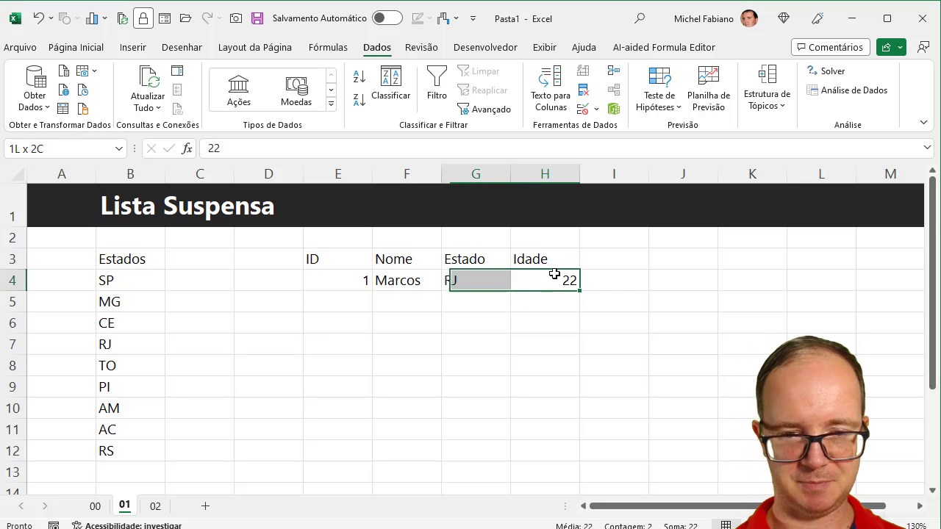
key("Delete")
Copy the Estado dropdown from G4 down to G10
left_click(479, 282)
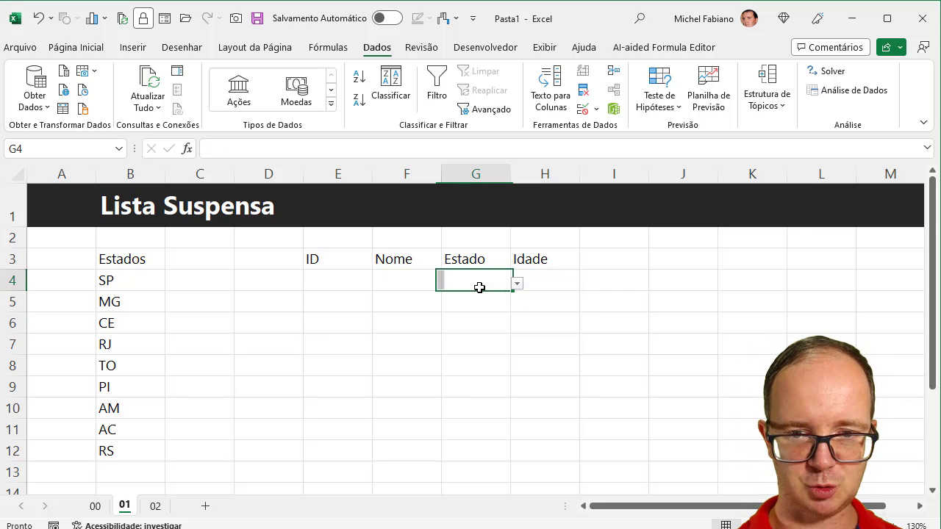
left_click(518, 285)
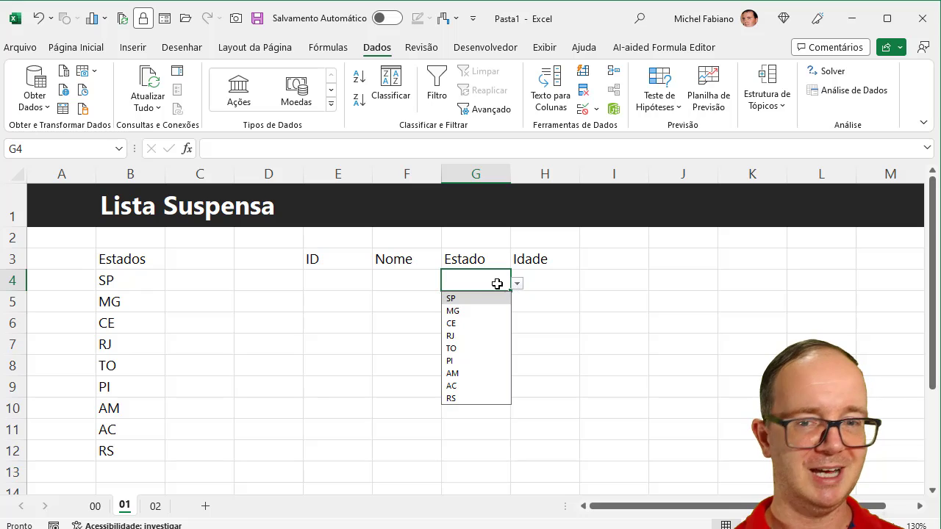
left_click(488, 280)
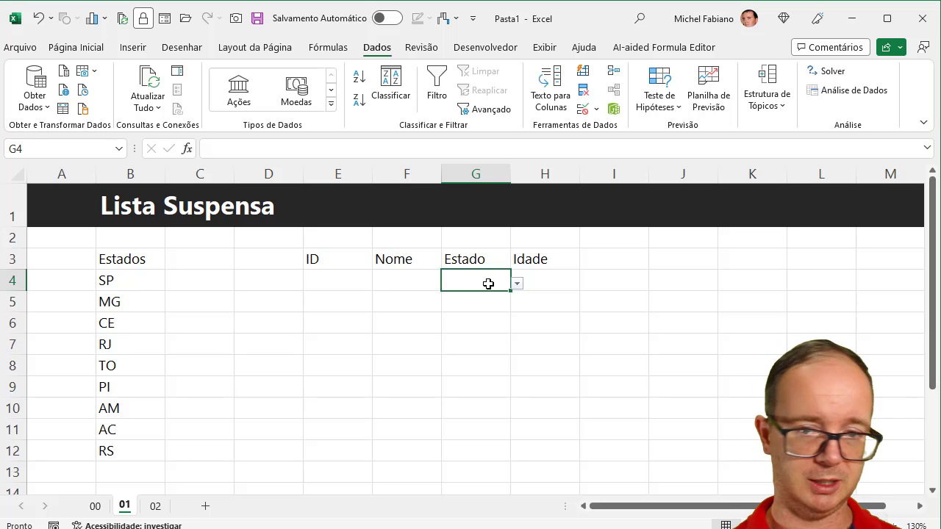
left_click_drag(508, 293, 501, 427)
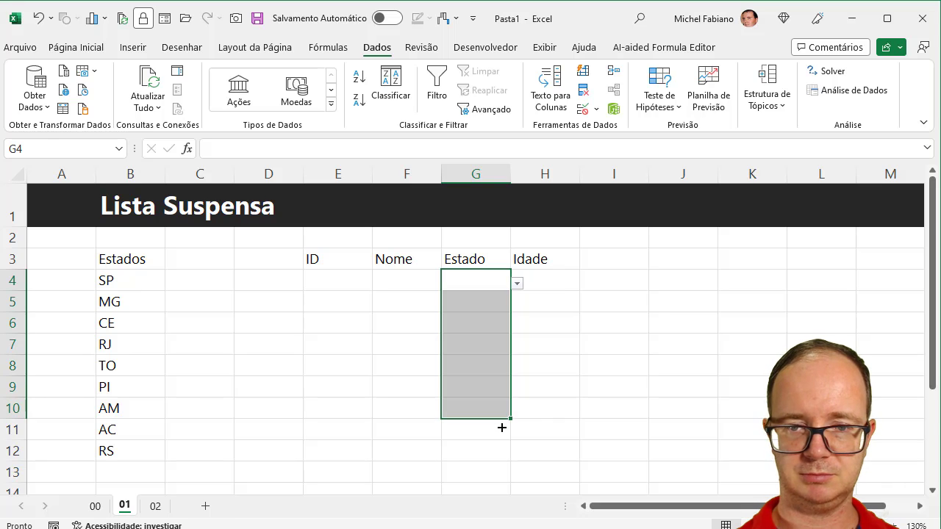
Try the copied dropdown in G5 with MG and clear the cell
left_click(491, 300)
left_click(517, 305)
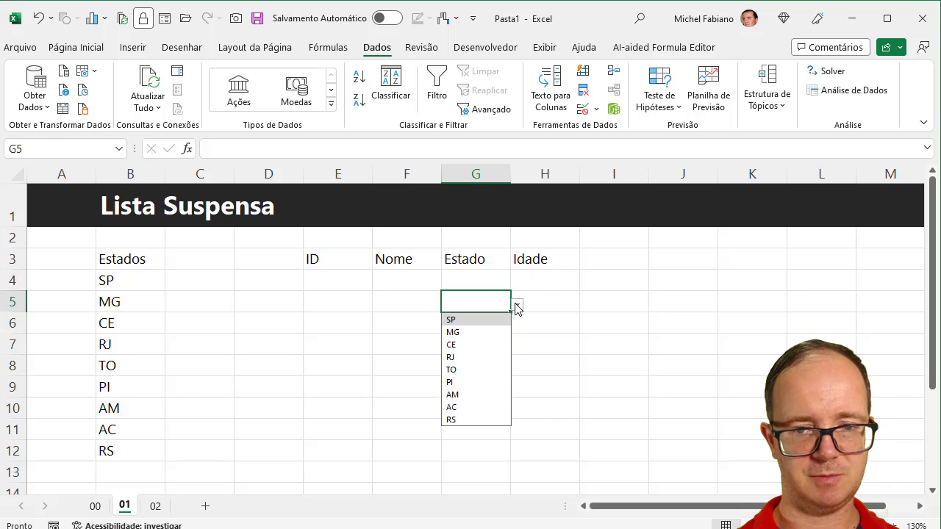
left_click(469, 332)
key("Delete")
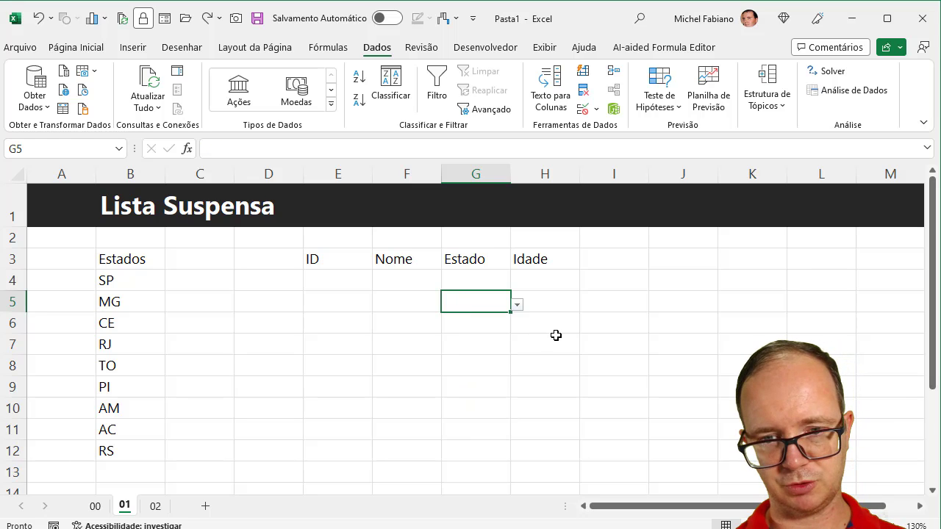
key("Up")
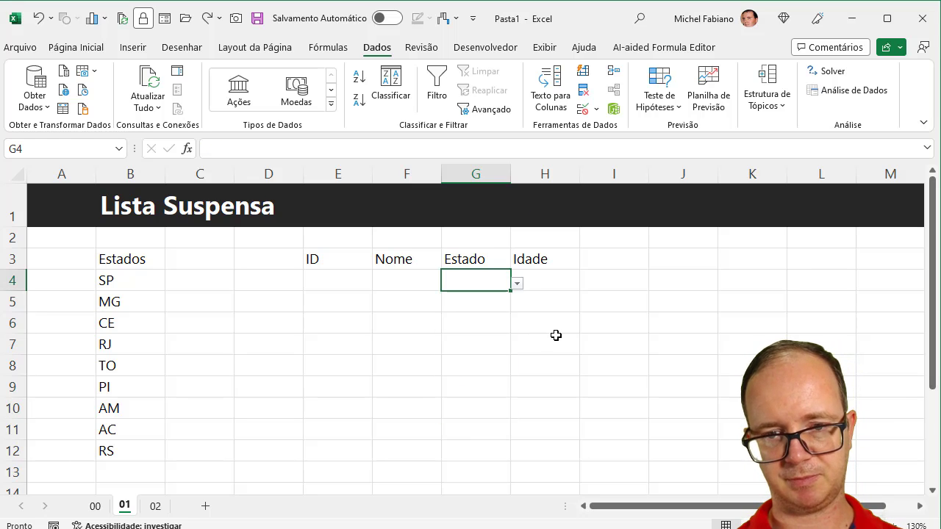
left_click(503, 305)
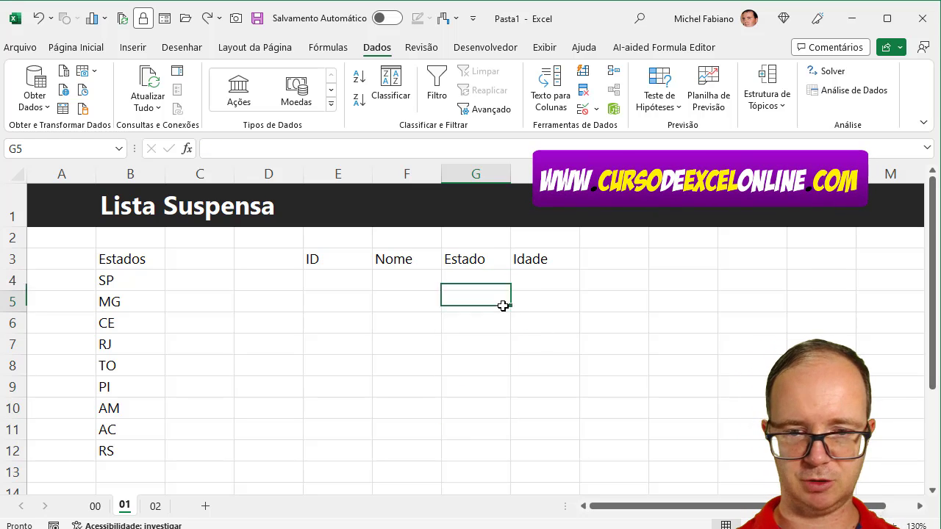
Format E3:H4 as a table with headers, using a light blue table style
left_click(345, 257)
left_click_drag(345, 256, 522, 281)
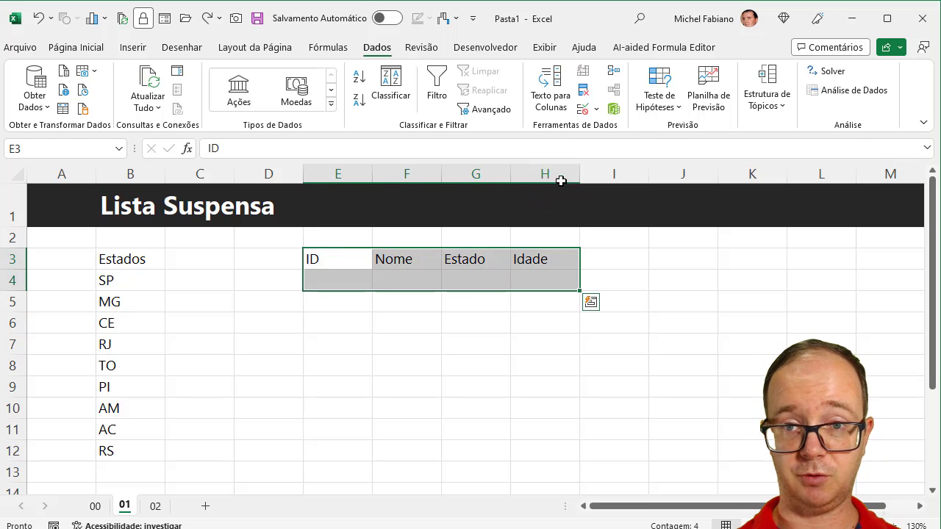
left_click(75, 47)
left_click(608, 91)
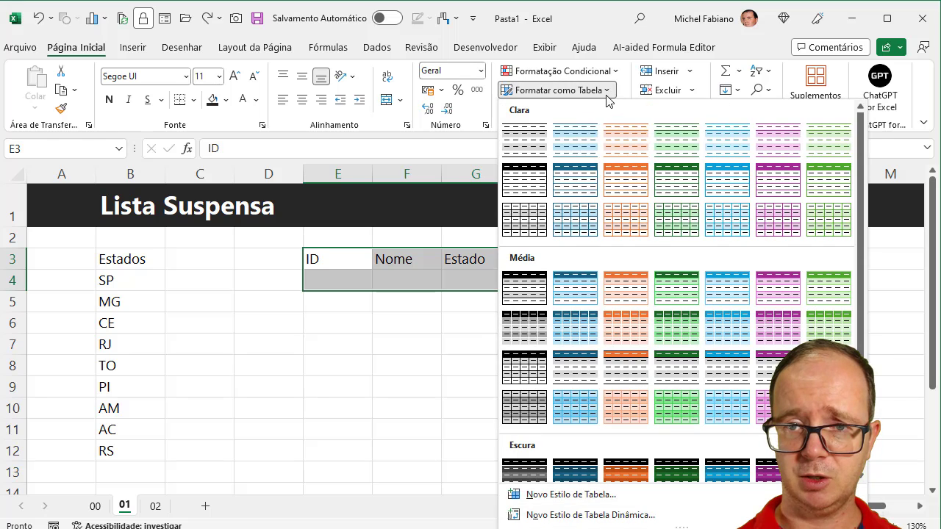
left_click(571, 189)
left_click(731, 205)
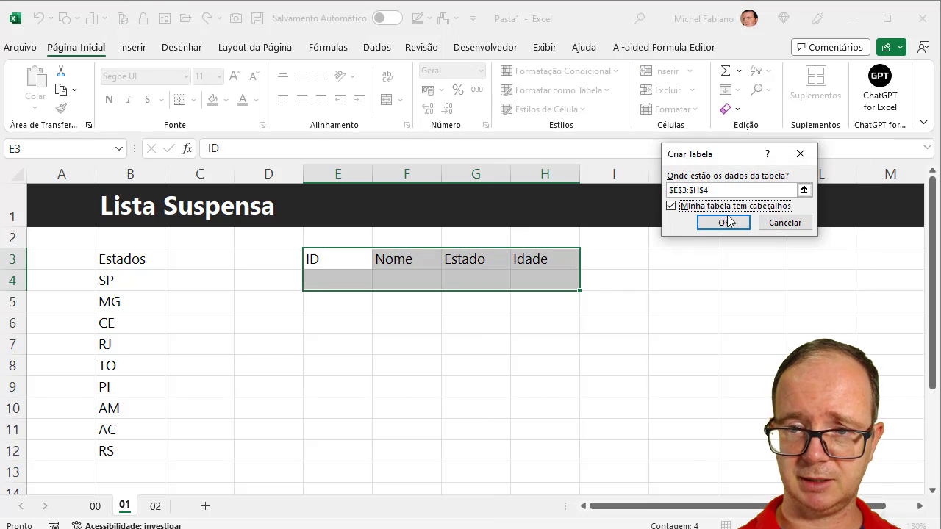
left_click(722, 222)
Fill in the first table record with ID 1, the person's first name, state MG and age 22, and start a new row
left_click(349, 281)
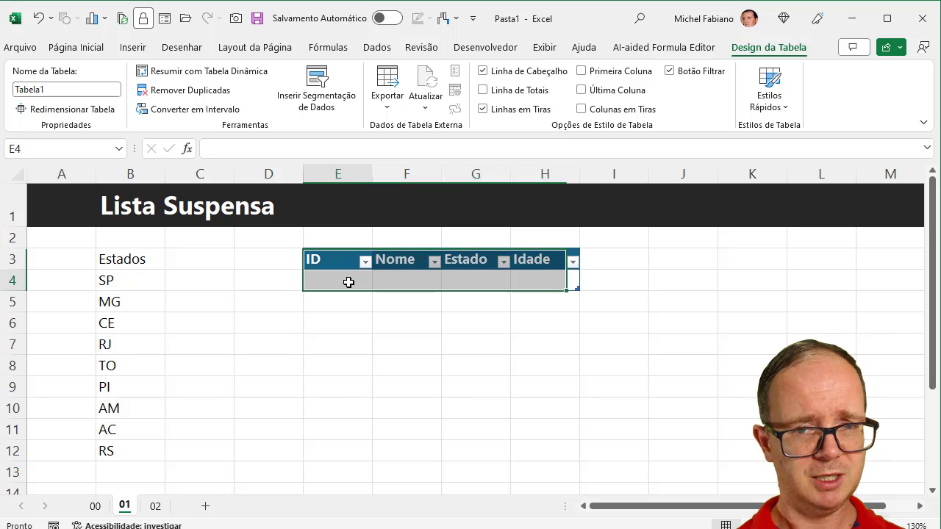
type("1")
key("Tab")
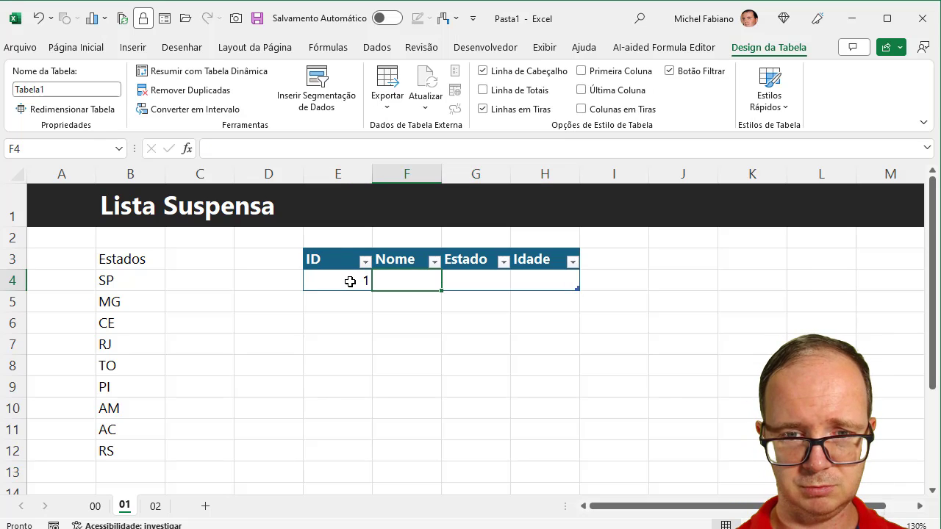
type("Marcos")
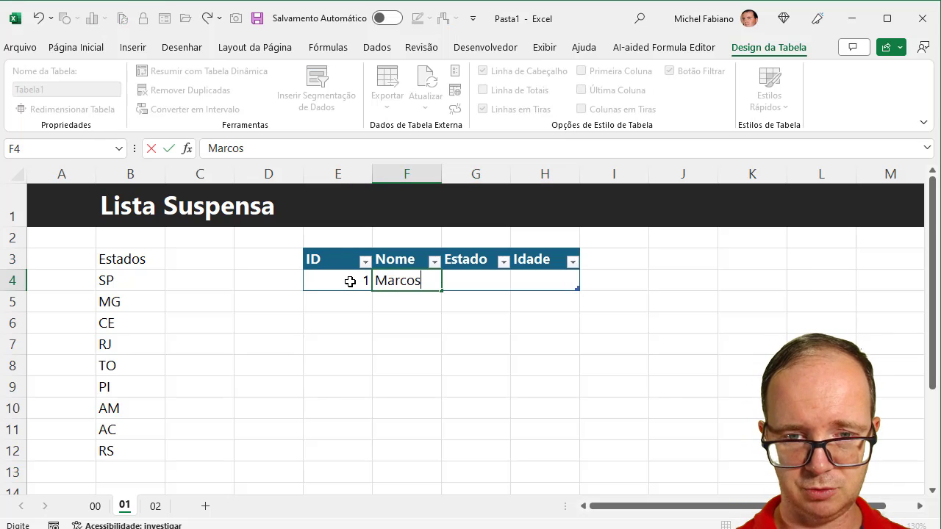
key("Tab")
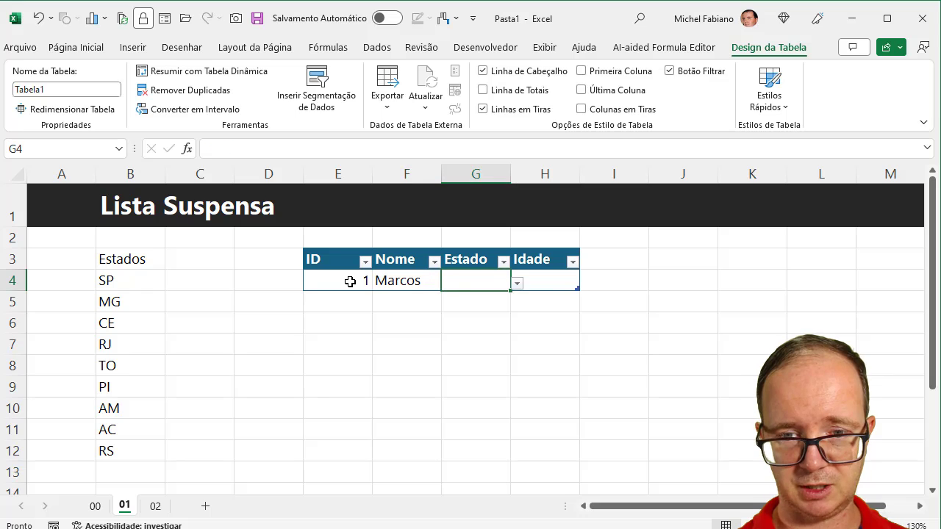
left_click(519, 285)
left_click(466, 311)
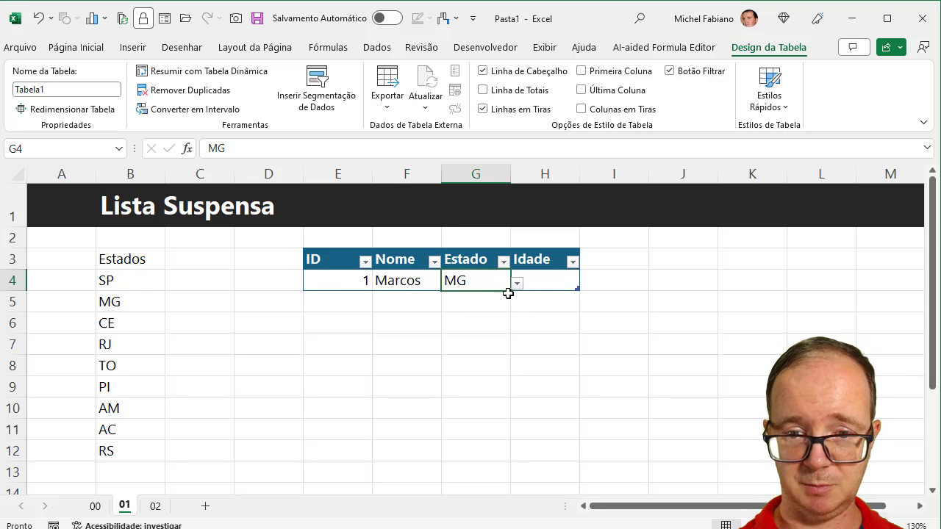
left_click(553, 280)
type("22")
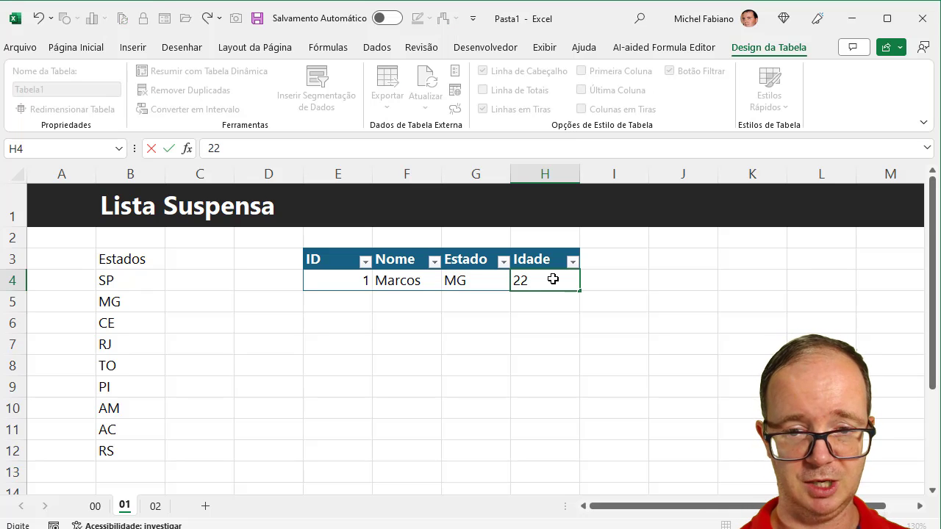
key("Tab")
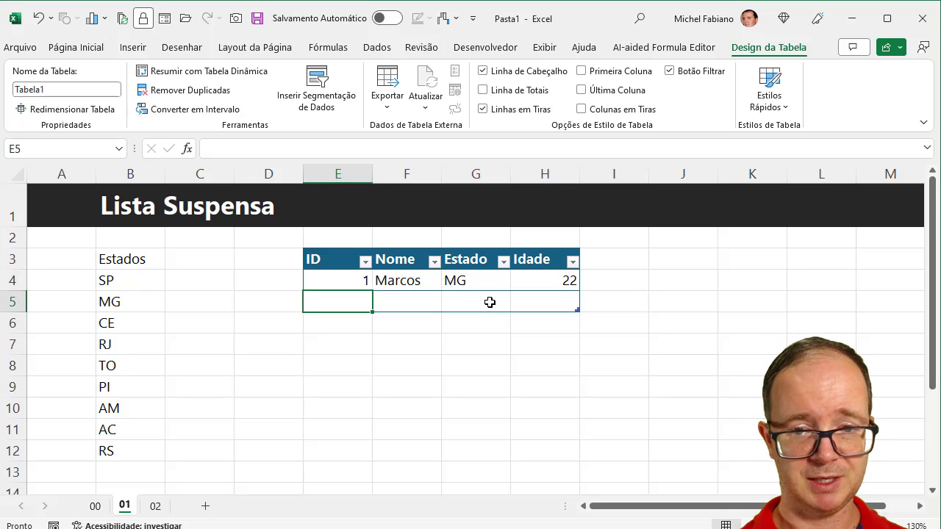
Choose TO from the Estado dropdown in G5, the table's new row
left_click(499, 305)
left_click(518, 304)
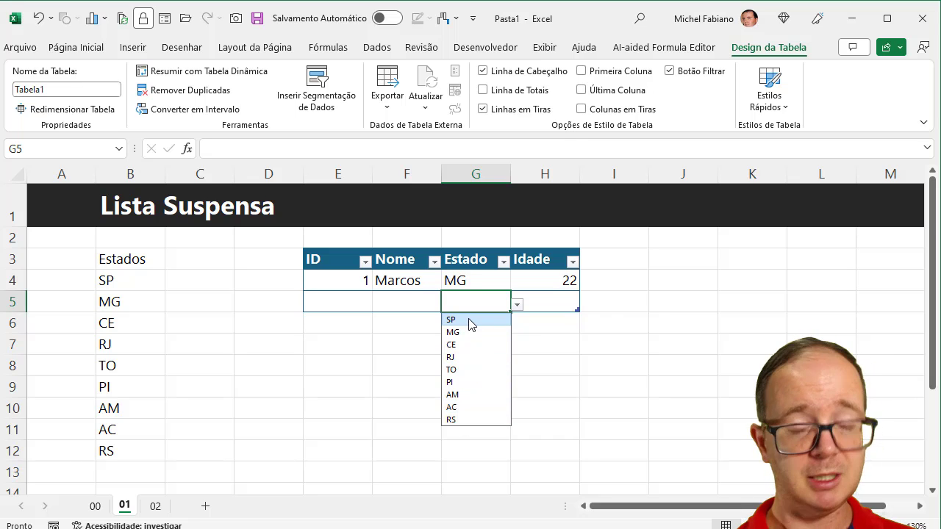
left_click(451, 369)
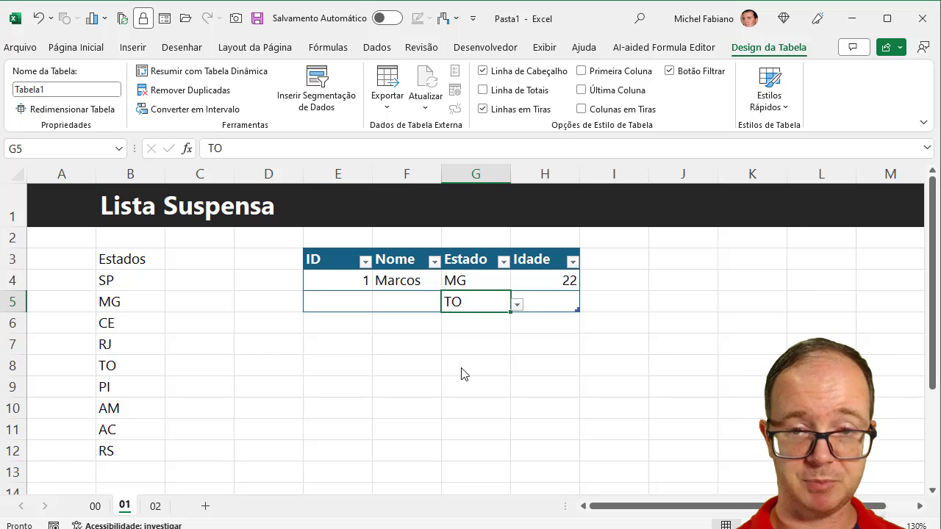
left_click(688, 261)
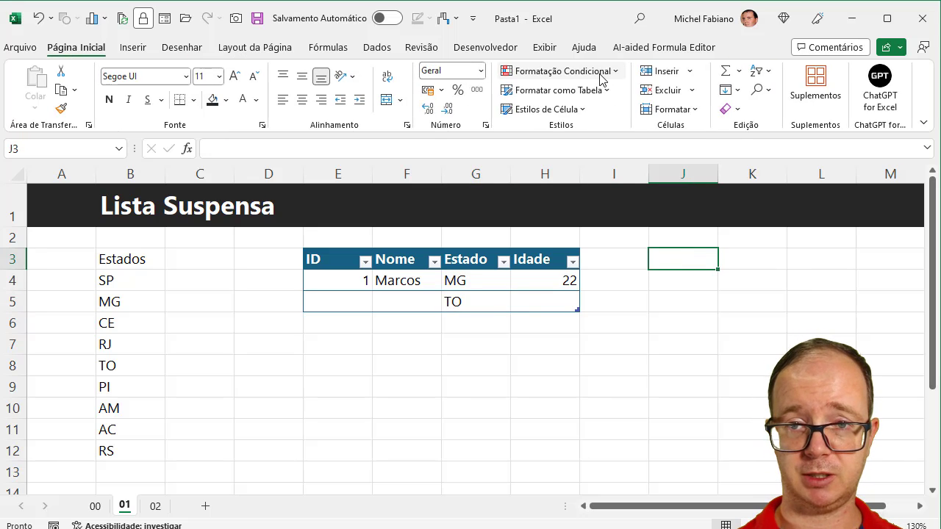
Add a new sheet after sheet 01 and start a data validation rule of type Lista for its cell C3
left_click(205, 506)
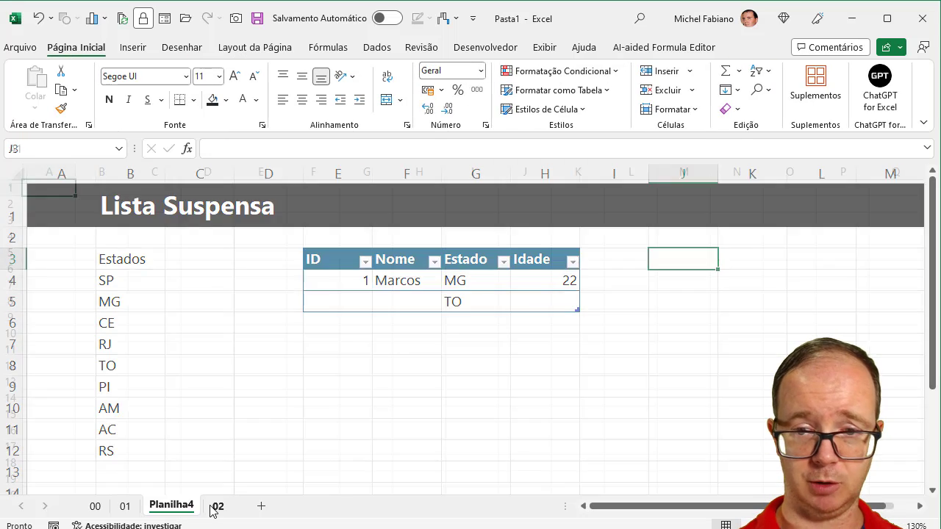
left_click(166, 222)
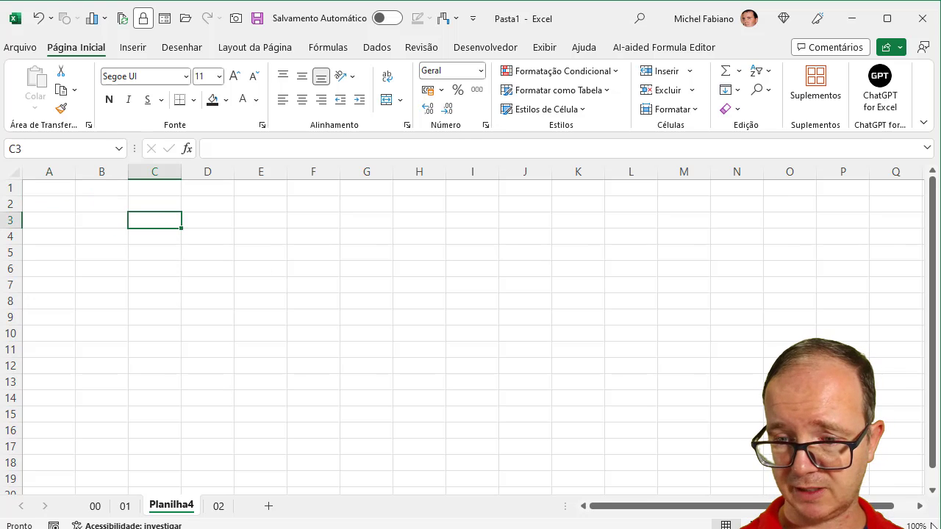
scroll(470, 329, "up", 7)
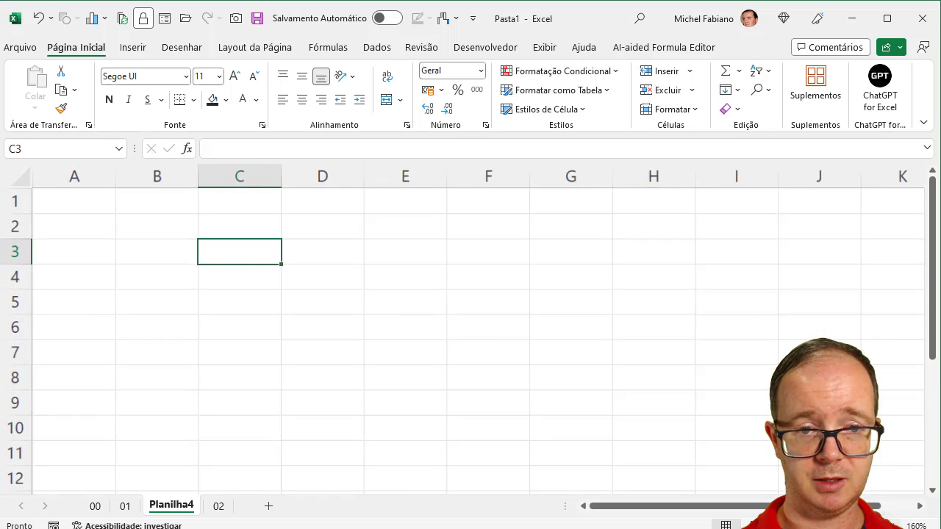
left_click(377, 50)
left_click(596, 109)
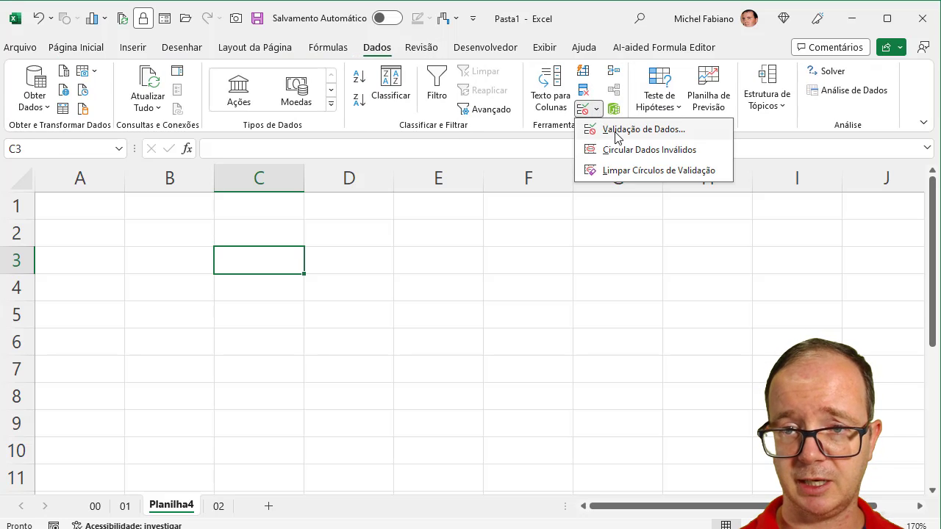
left_click(623, 137)
left_click(707, 127)
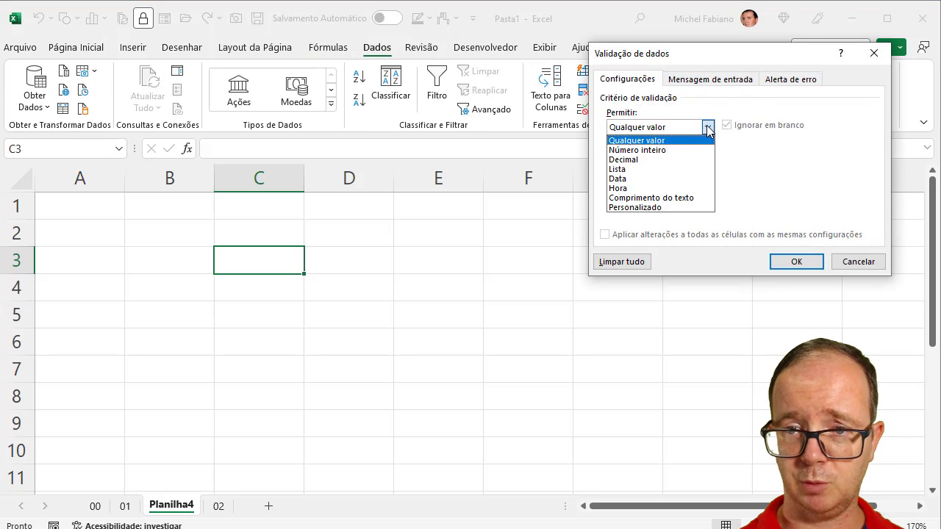
left_click(636, 170)
left_click(623, 189)
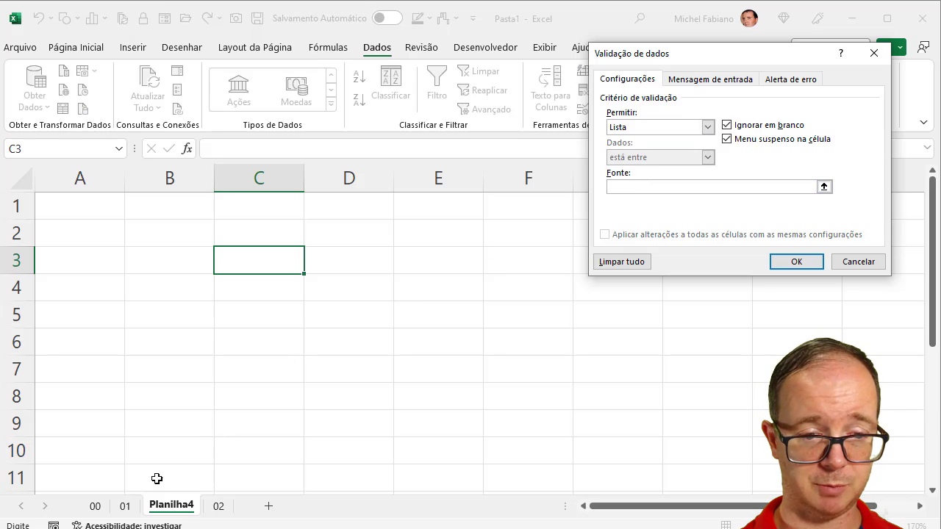
Use the states in B4:B12 of sheet 01 as the list source and apply the validation
left_click(126, 507)
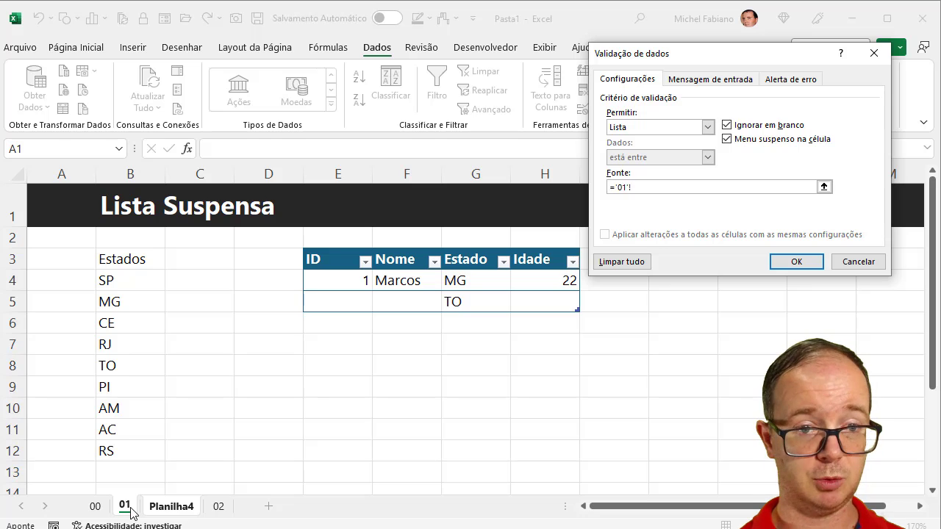
left_click(138, 283)
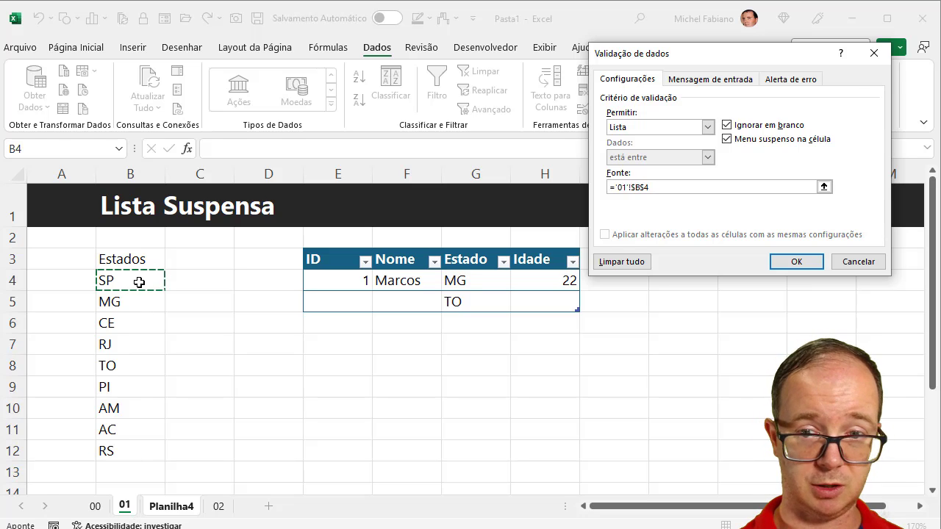
left_click_drag(139, 282, 130, 442)
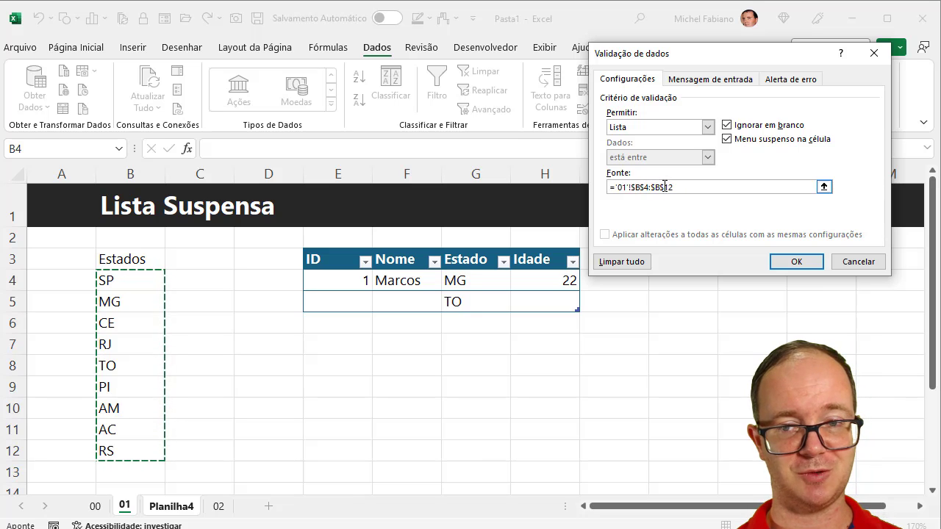
left_click(789, 263)
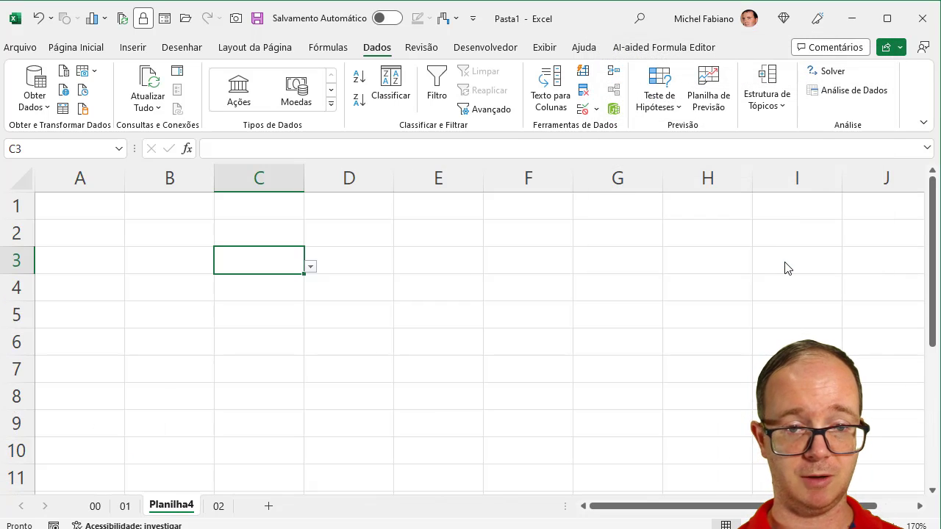
Test the C3 dropdown by choosing CE, AM, TO, MG and finally AM, and reopen its list
left_click(309, 267)
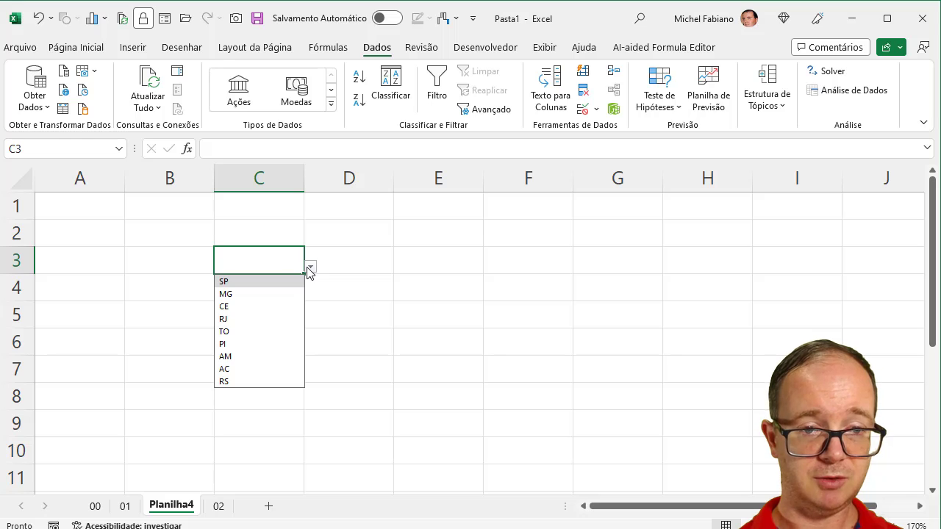
left_click(269, 306)
left_click(309, 267)
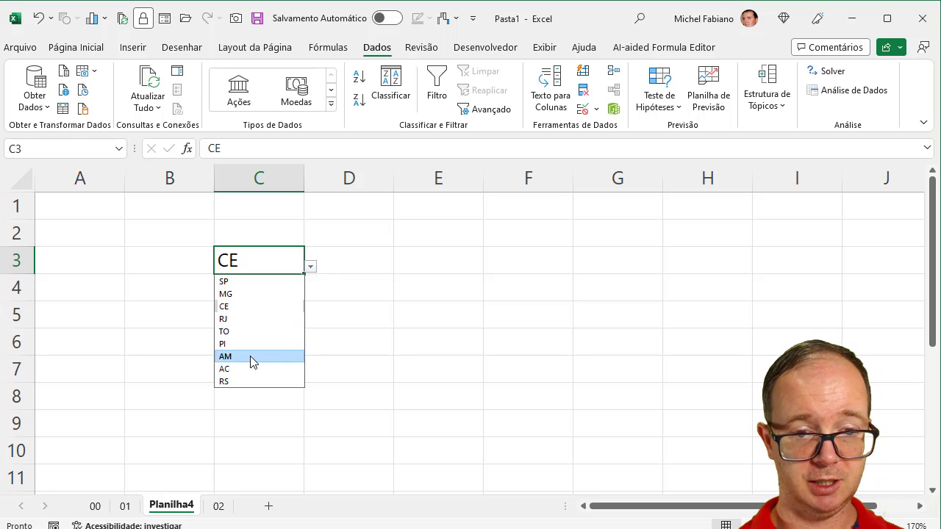
left_click(250, 357)
left_click(310, 267)
left_click(242, 330)
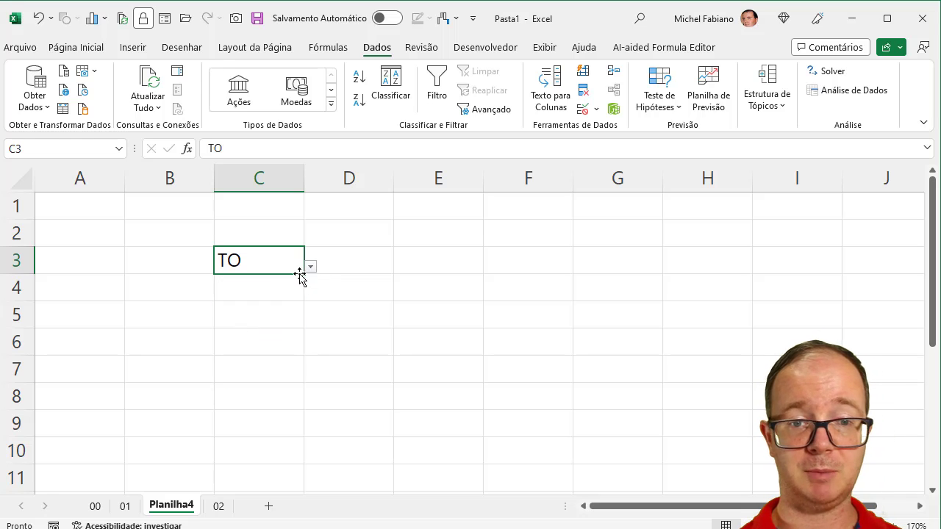
left_click(309, 268)
left_click(263, 294)
left_click(310, 267)
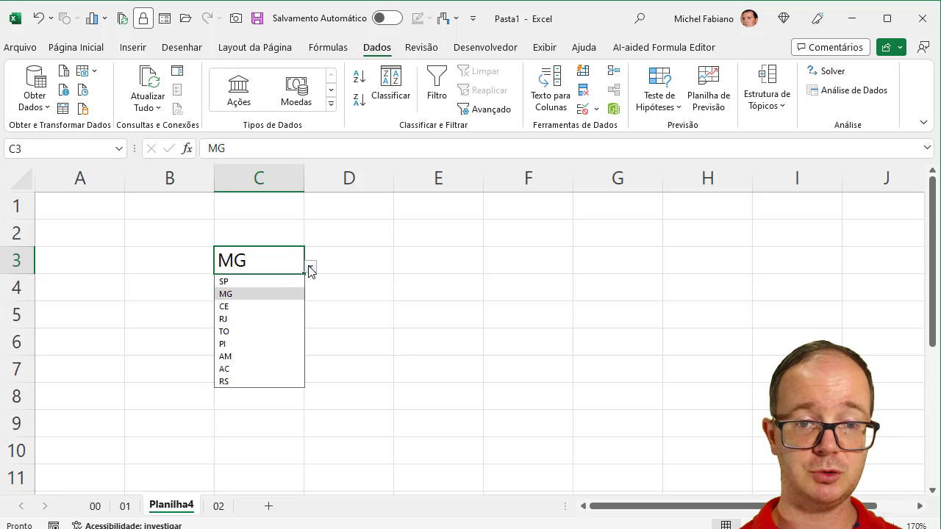
left_click(224, 358)
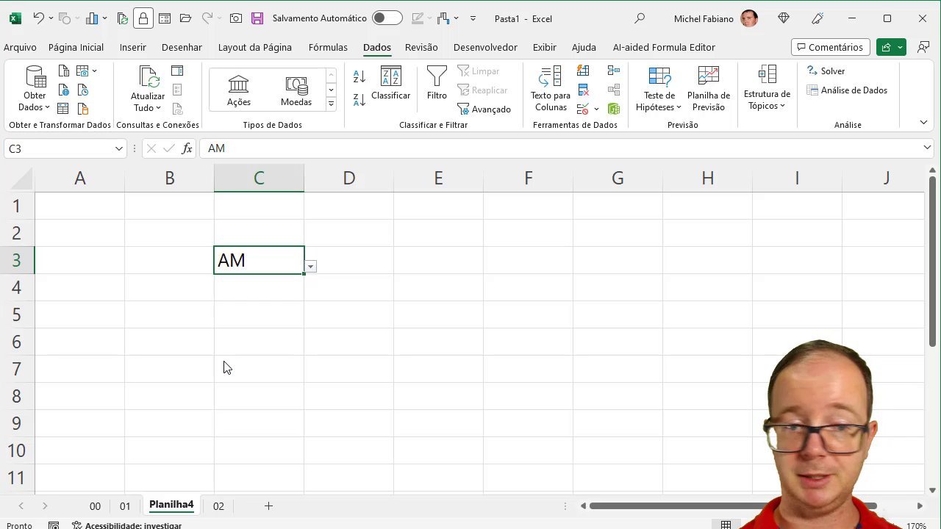
left_click(310, 269)
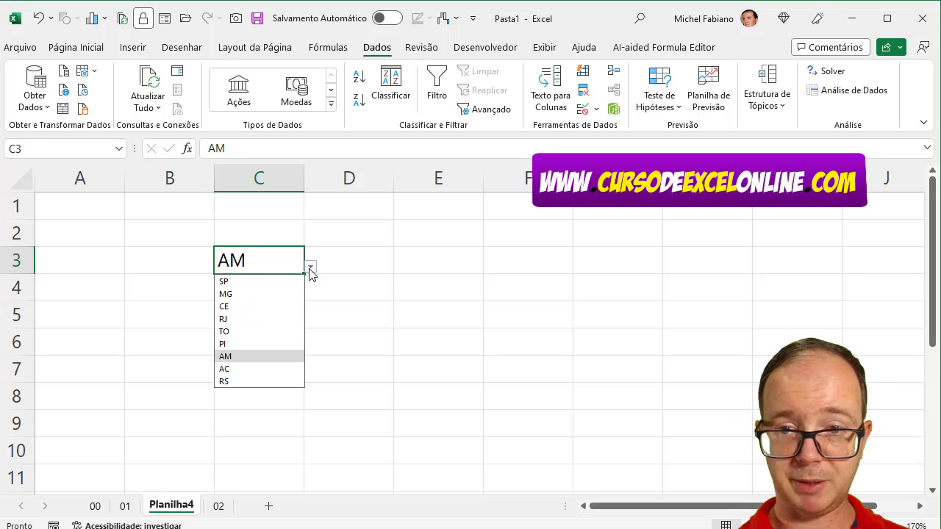
On sheet 02, format the SP city list in B3:B6 as a table with headers in a light blue style
left_click(218, 505)
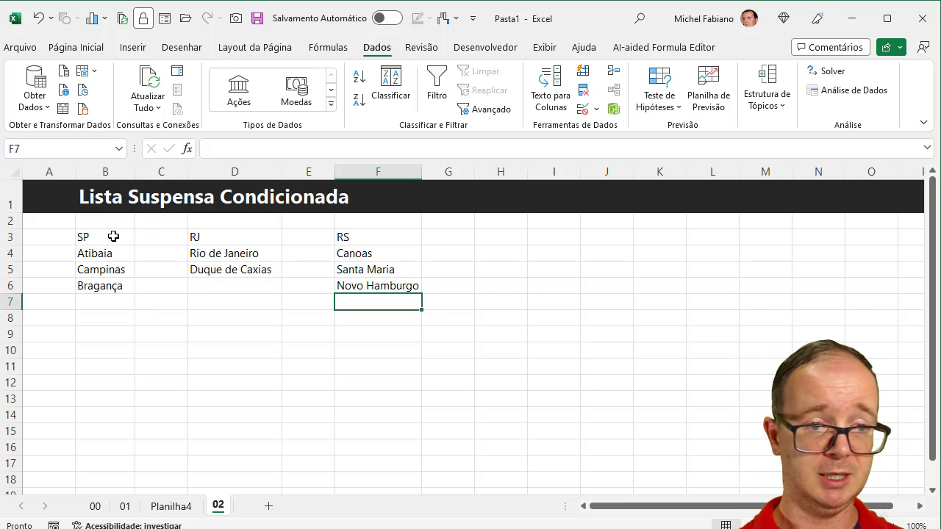
left_click_drag(115, 235, 106, 285)
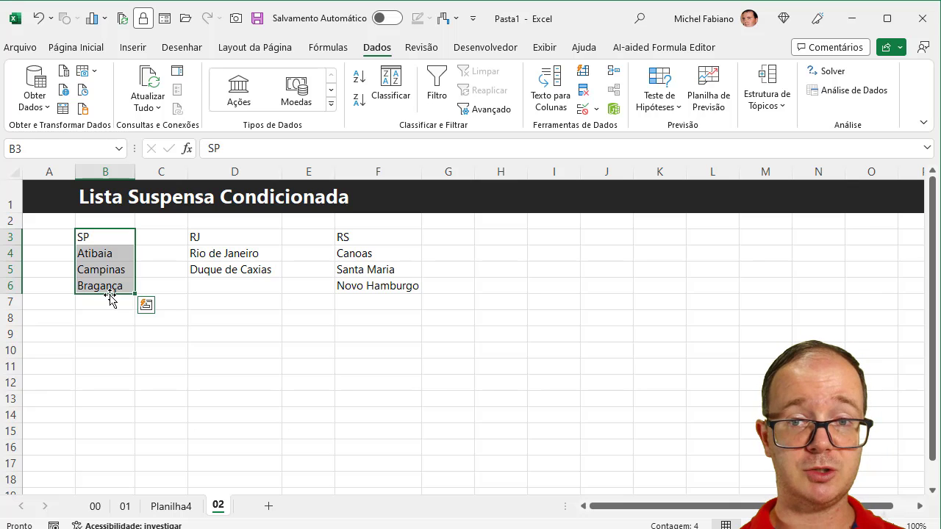
left_click(87, 49)
left_click(602, 90)
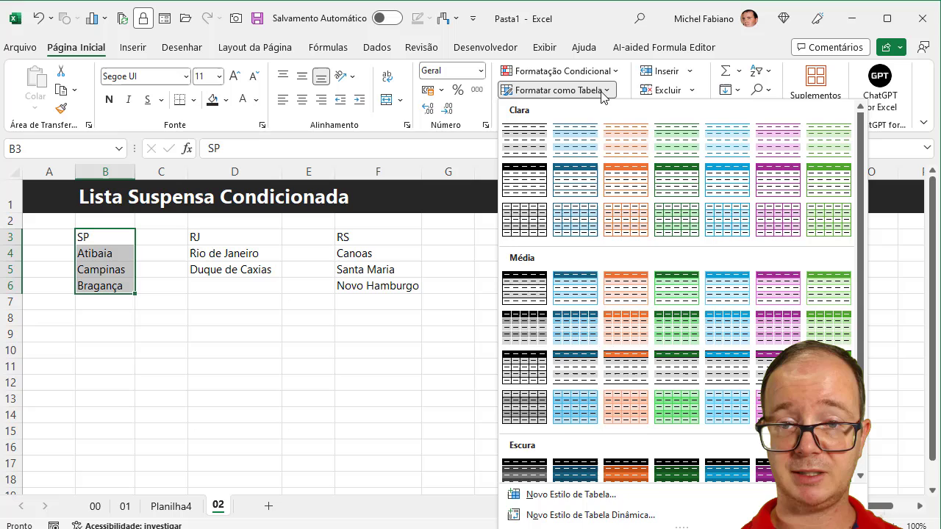
left_click(579, 181)
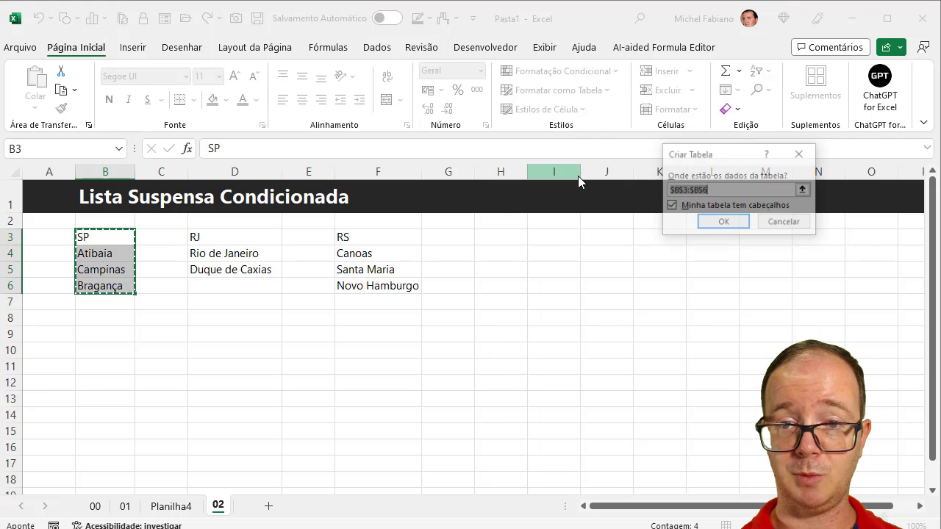
left_click(724, 221)
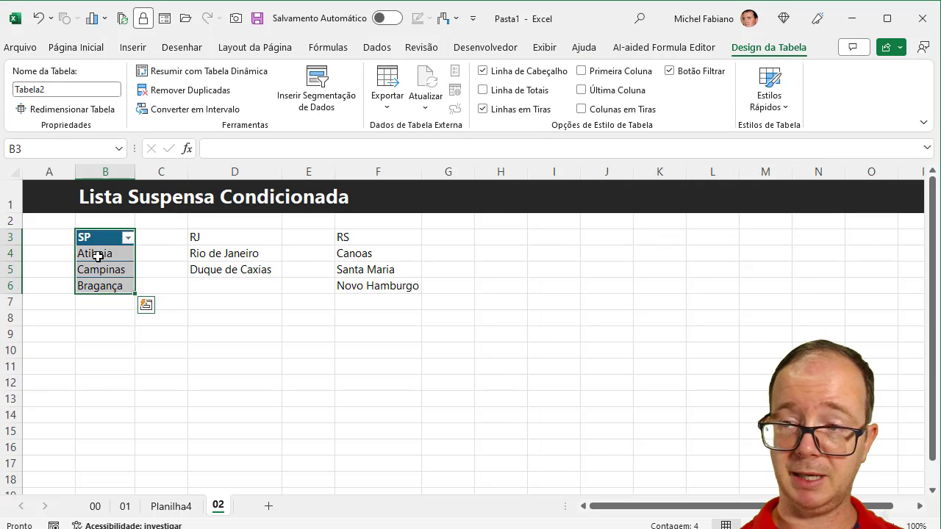
Name the SP city table sp
left_click(71, 89)
type("S")
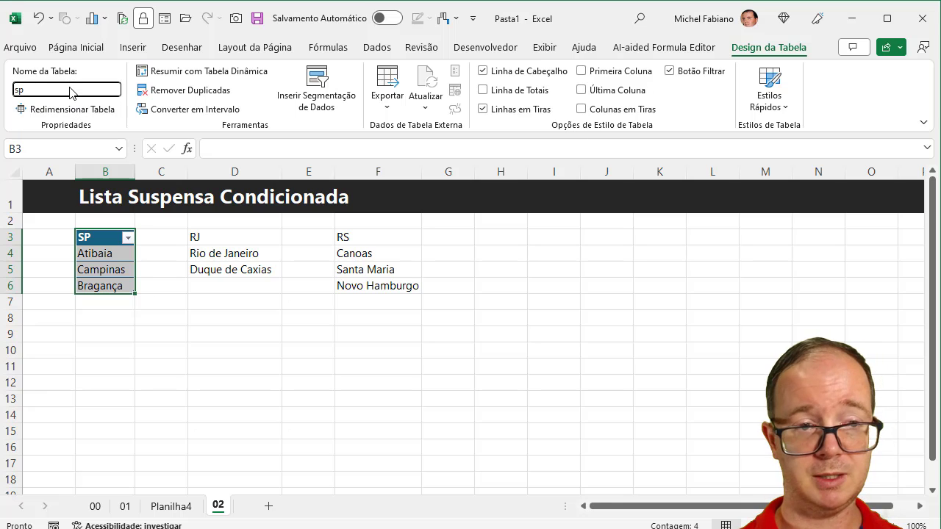
type("p")
key("Return")
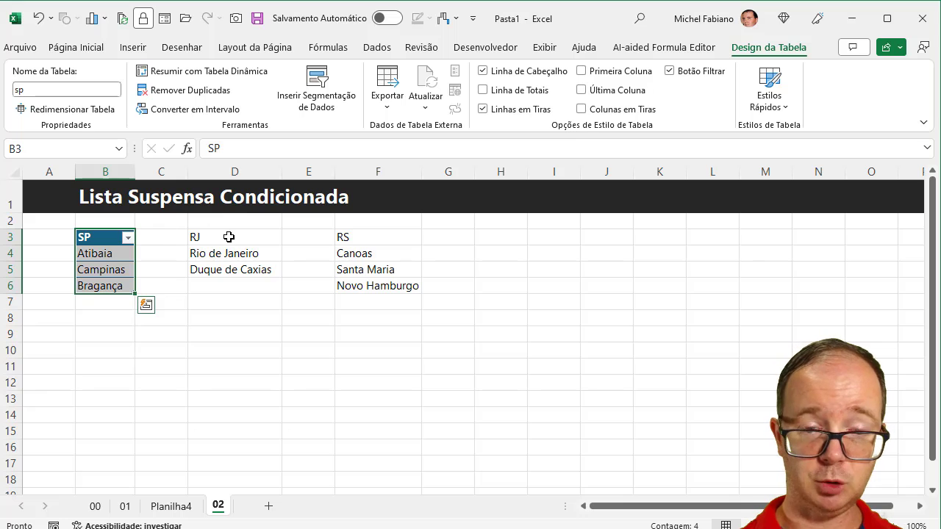
Format the RJ city list in D3:D5 as a green table with headers and name it rj
left_click_drag(227, 236, 225, 267)
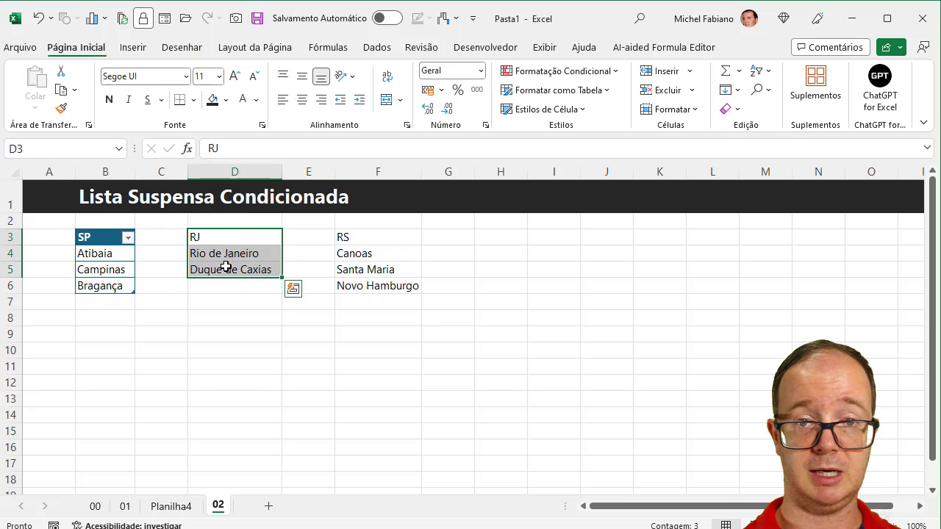
left_click(603, 96)
left_click(675, 177)
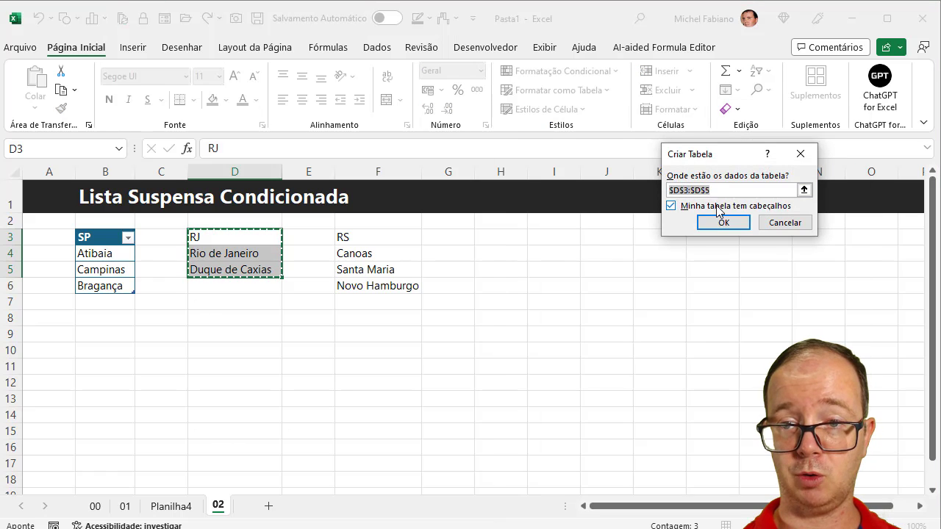
left_click(723, 223)
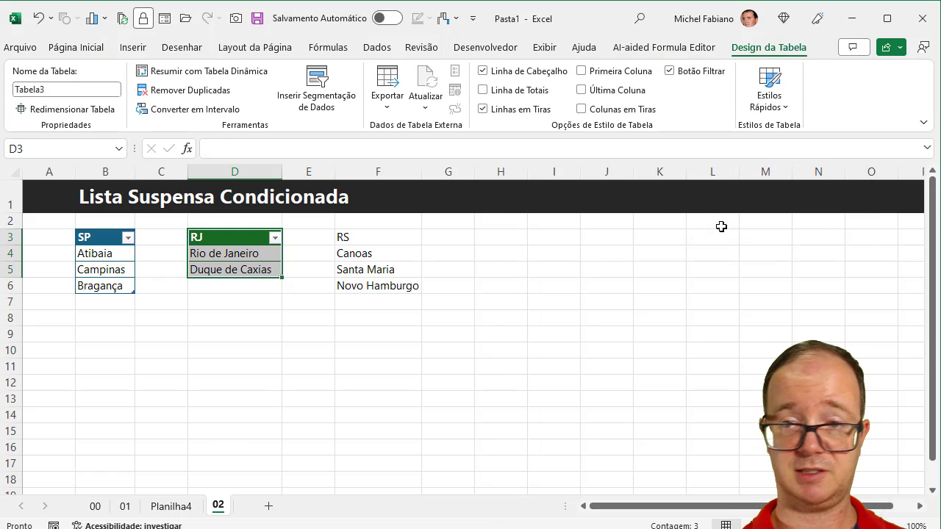
left_click(61, 92)
type("rj")
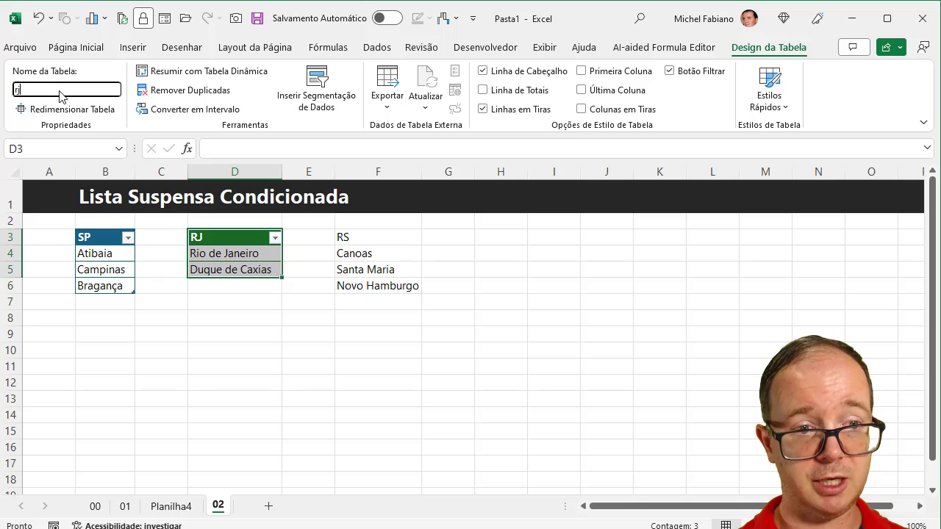
key("Return")
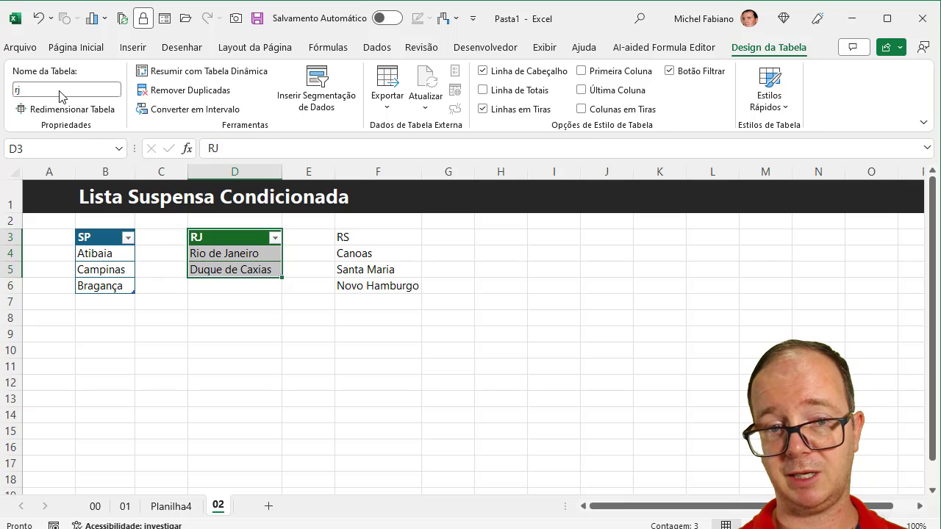
Format the RS city list in F3:F6 as a black light-style table with headers and name it rs
left_click_drag(377, 242, 373, 283)
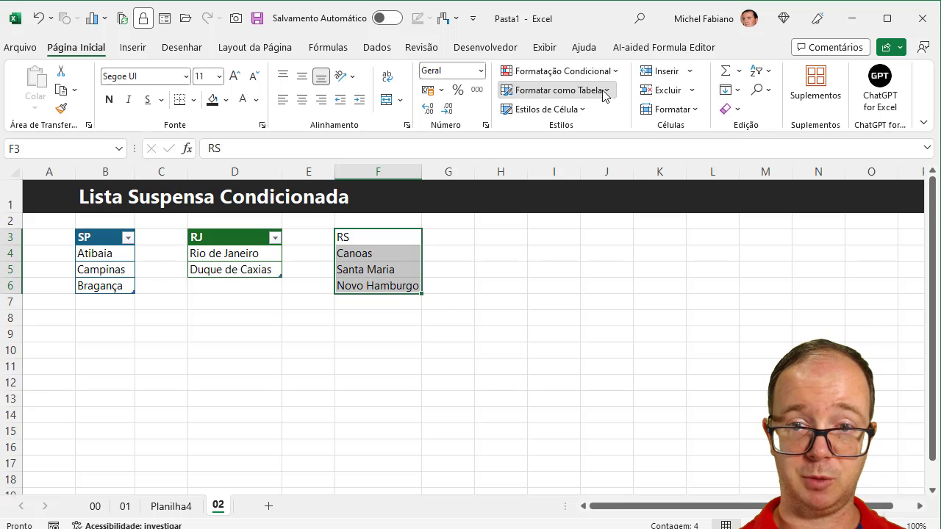
left_click(604, 91)
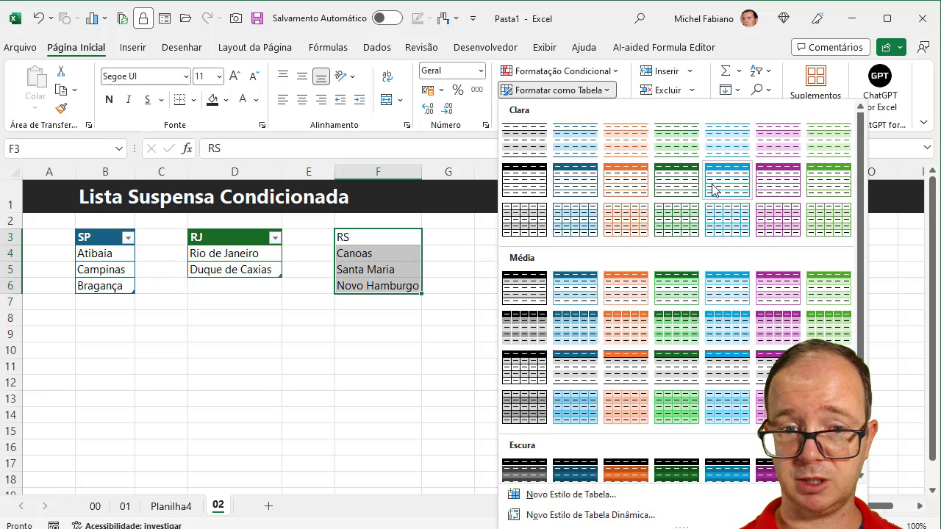
left_click(519, 174)
left_click(721, 224)
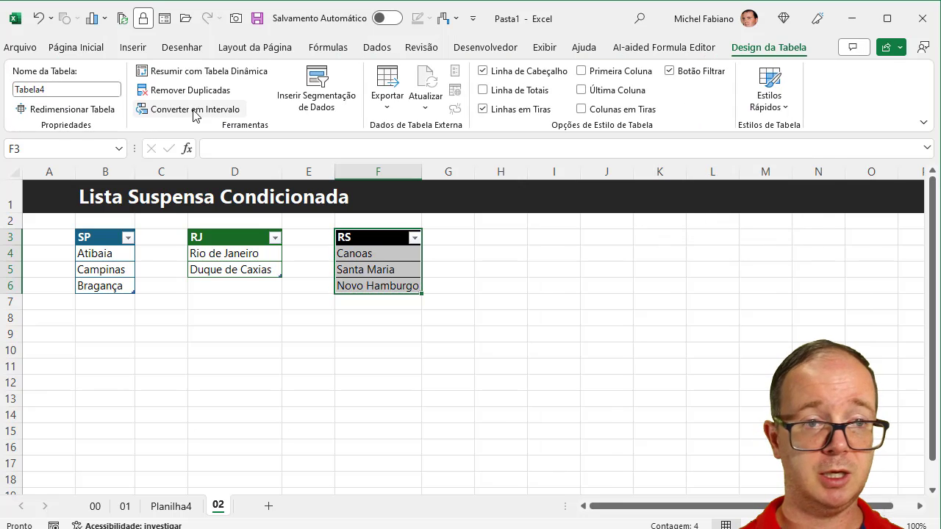
left_click(80, 89)
type("rs")
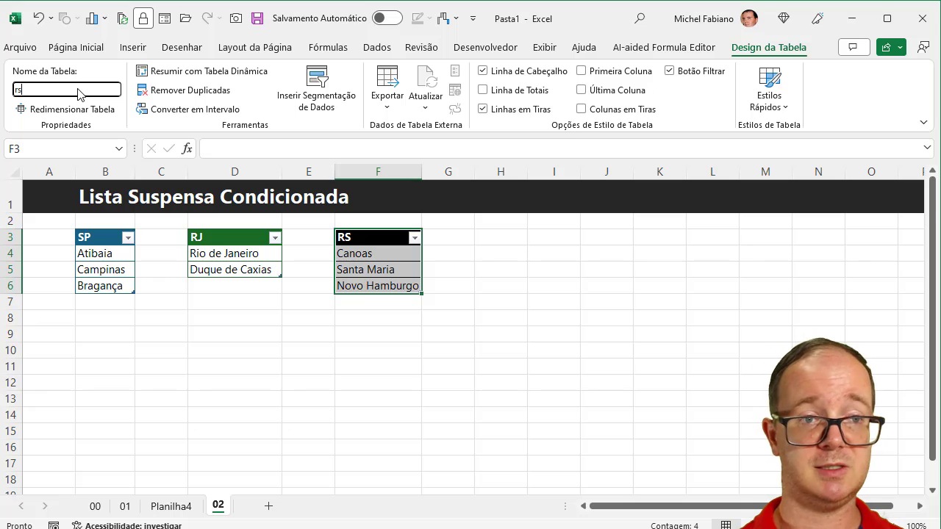
key("Return")
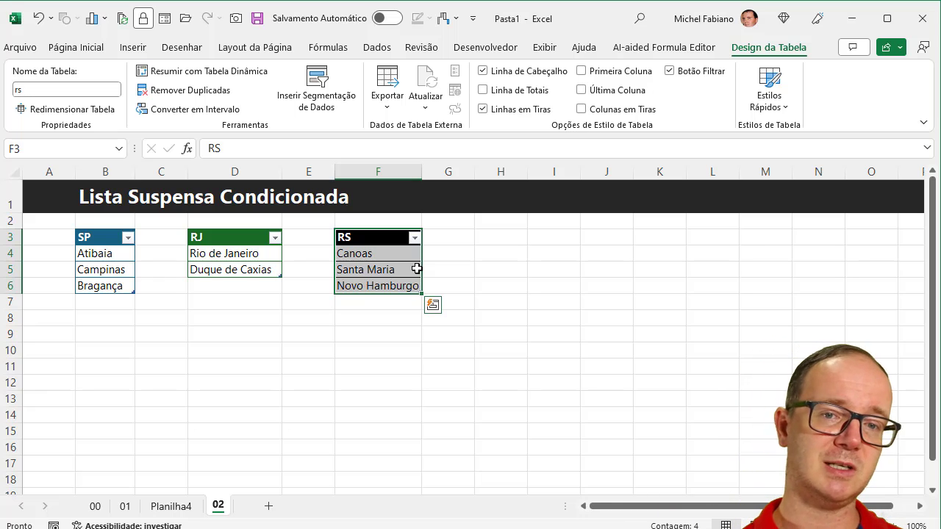
Enter the headings Estado in H3 and Cidade in I3
left_click(519, 238)
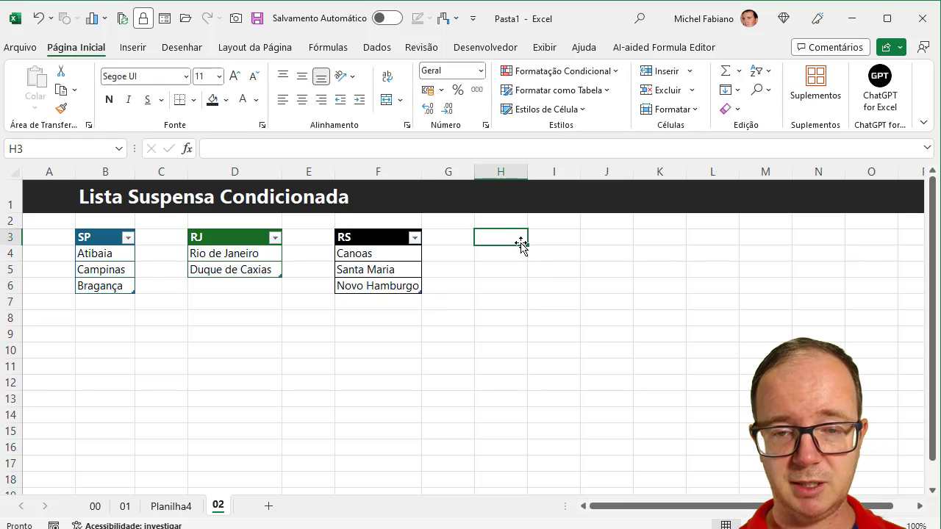
type("Estado")
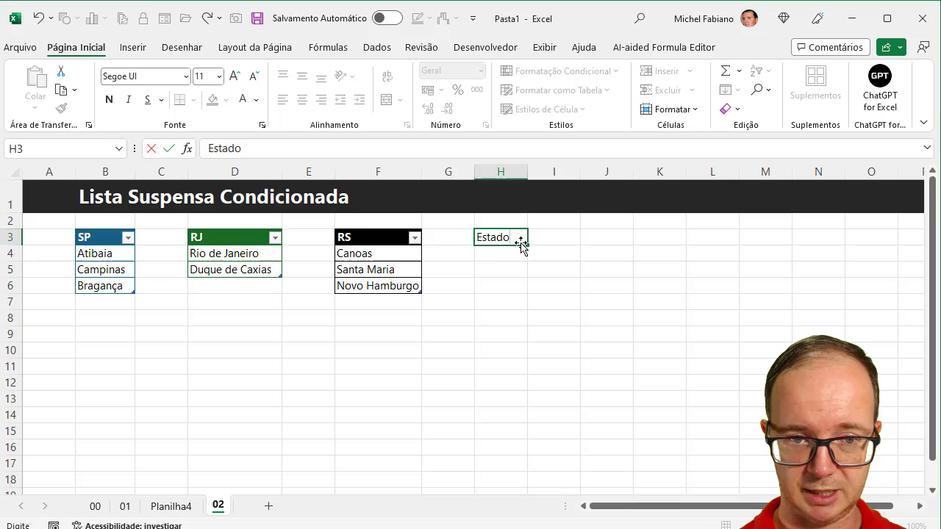
key("Tab")
type("Cidad")
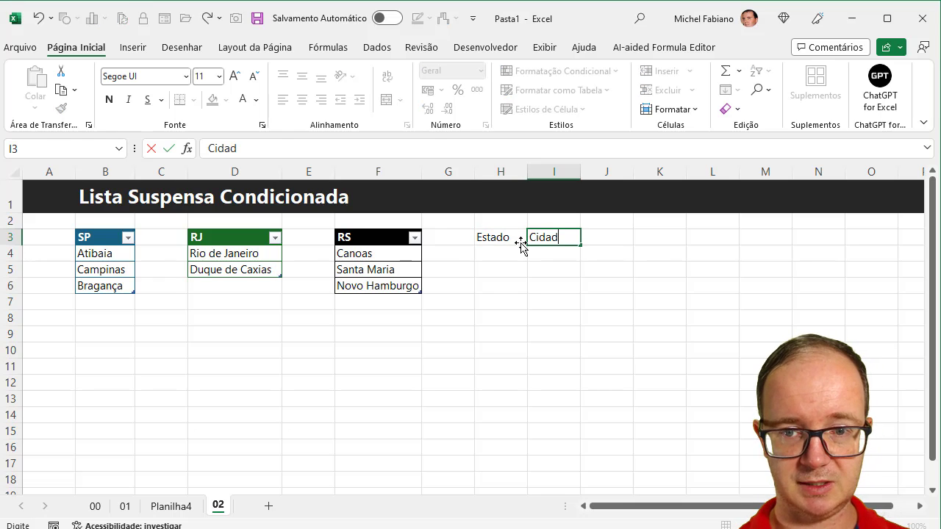
key("Return")
Apply a Lista data validation to H4 with the source SP;RJ;RS
left_click(507, 251)
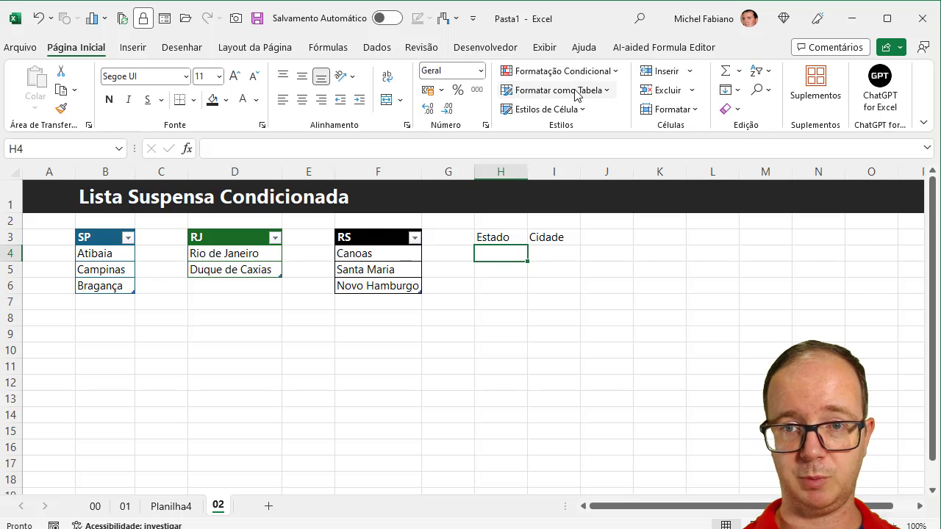
left_click(378, 50)
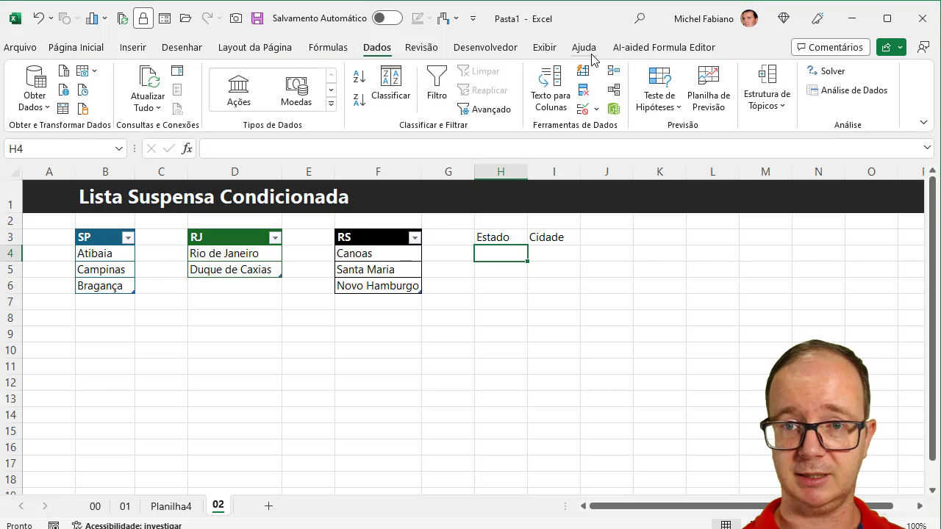
left_click(594, 107)
left_click(624, 130)
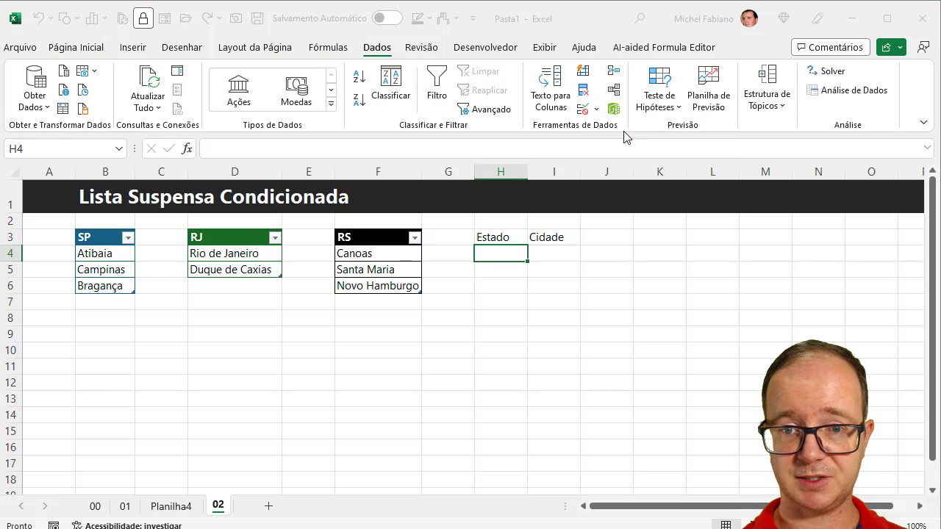
left_click(707, 129)
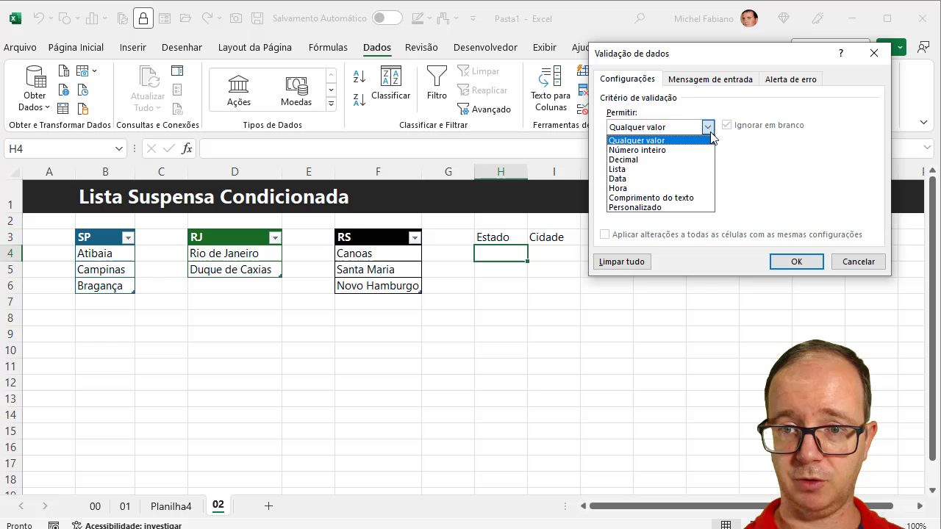
left_click(639, 177)
left_click(634, 187)
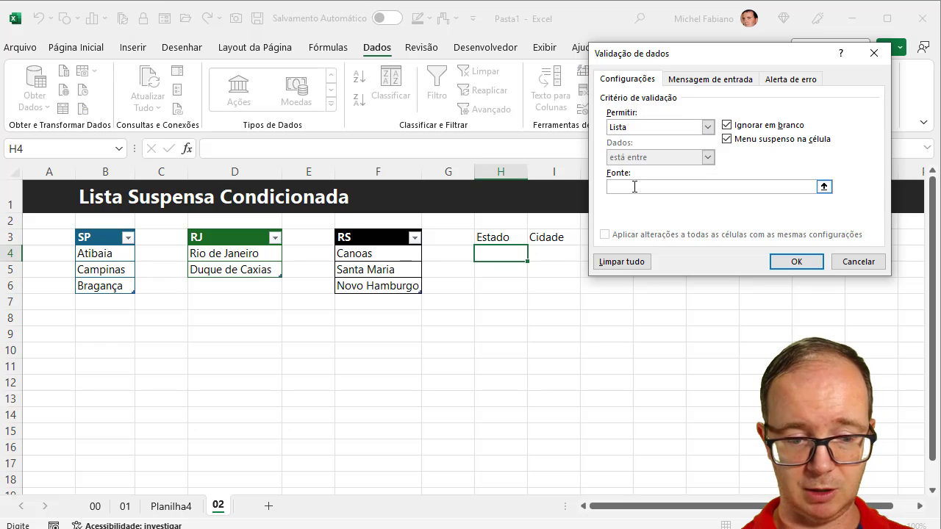
type("SP;")
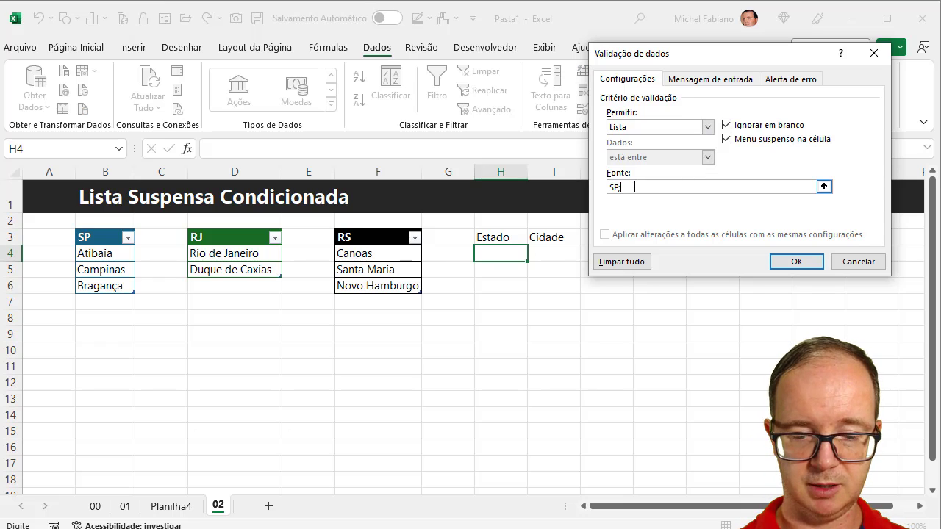
type("RJ;RS")
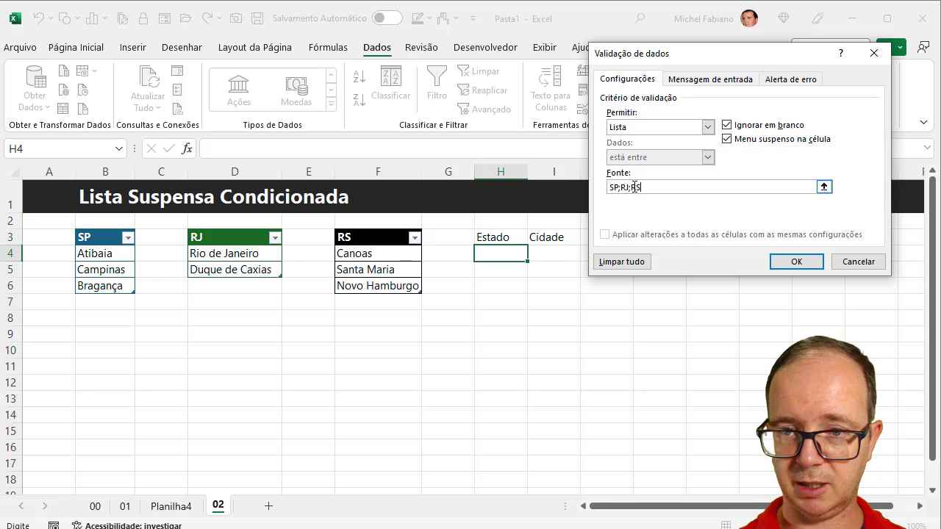
left_click(803, 263)
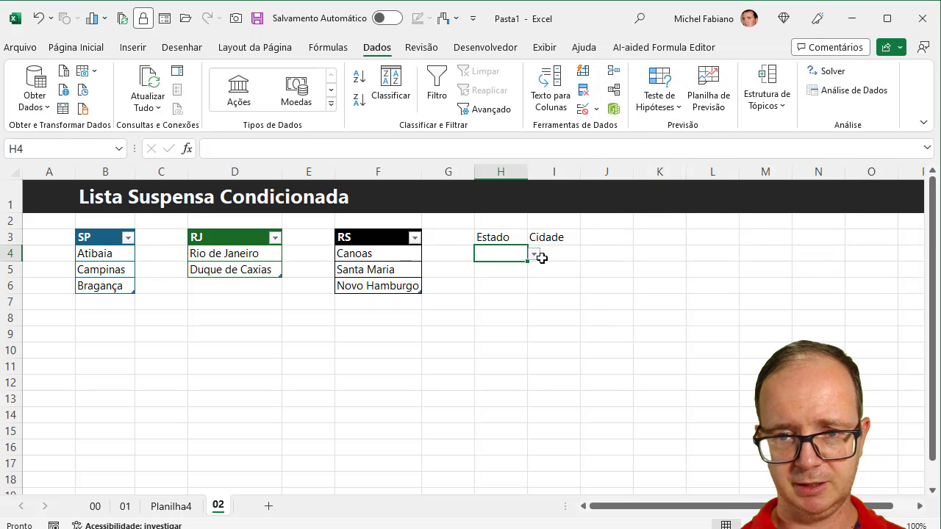
Test the H4 state dropdown by choosing RJ, RS and finally SP
left_click(534, 254)
left_click(506, 281)
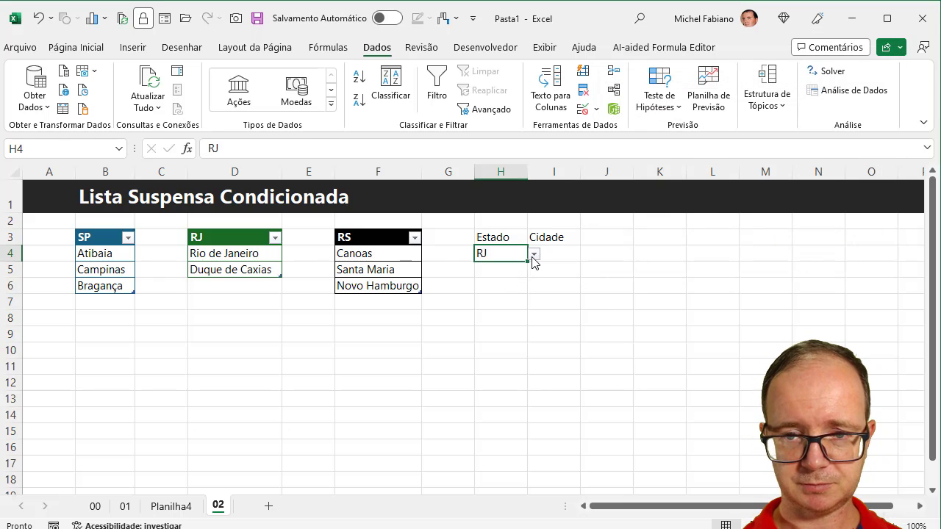
left_click(533, 255)
left_click(506, 293)
left_click(533, 255)
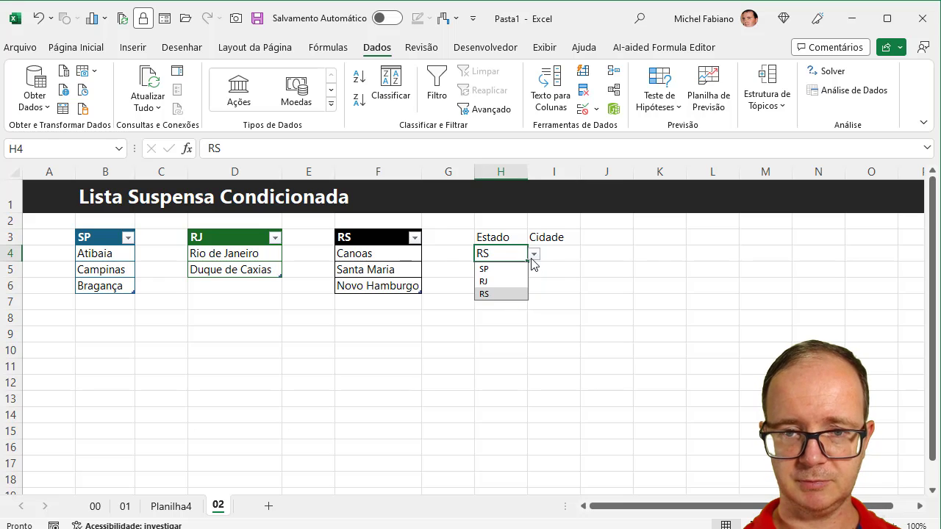
left_click(500, 269)
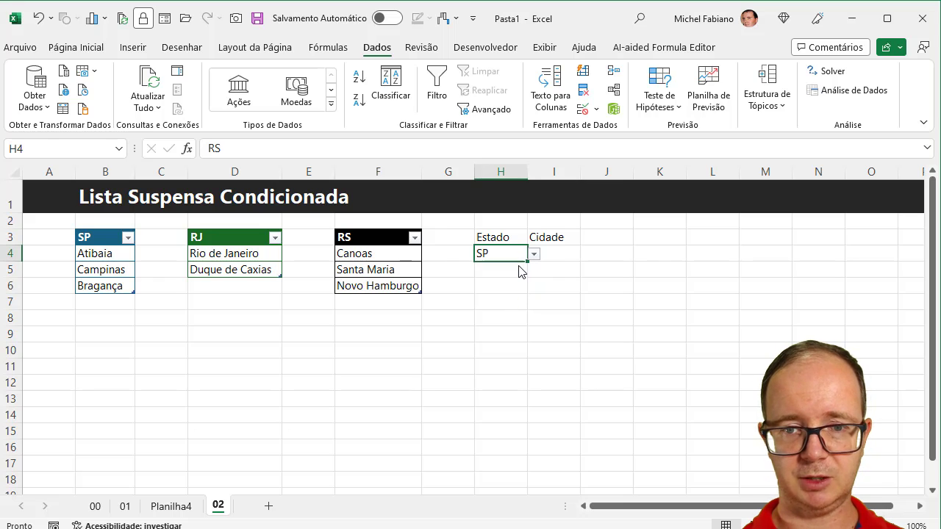
Apply a Lista data validation to I4 with the source =indireto($H$4)
left_click(575, 259)
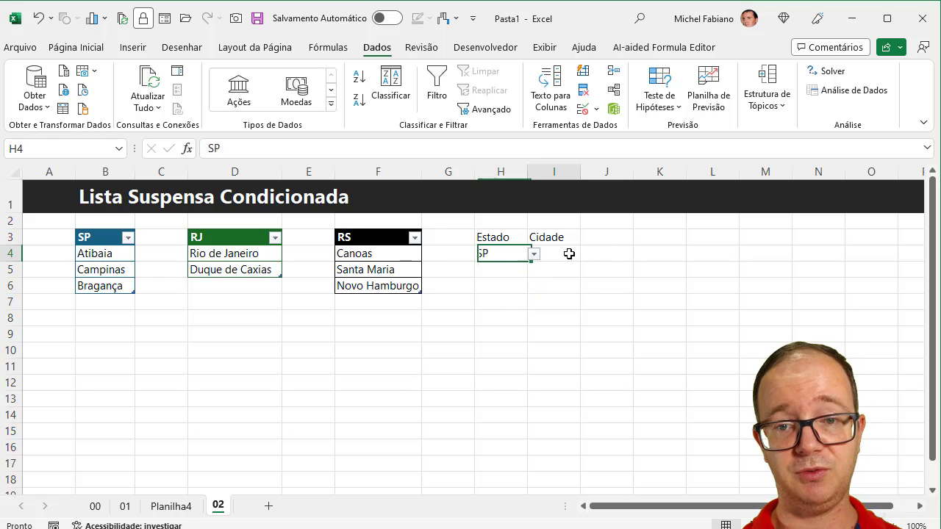
left_click(593, 109)
left_click(618, 130)
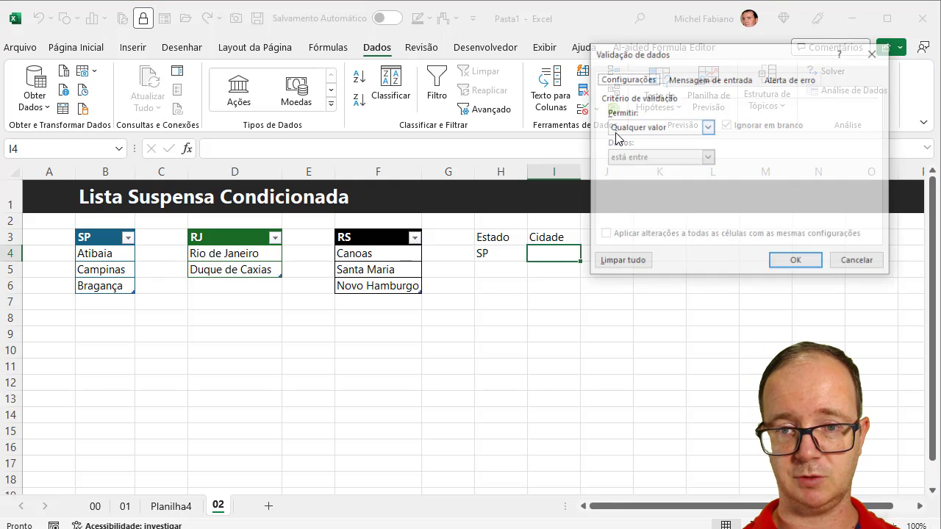
left_click(707, 127)
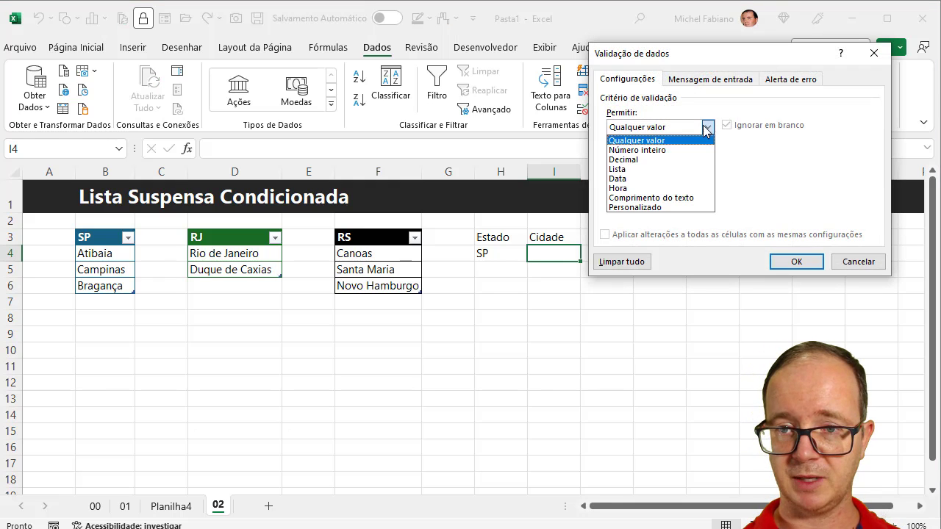
left_click(632, 169)
left_click(631, 188)
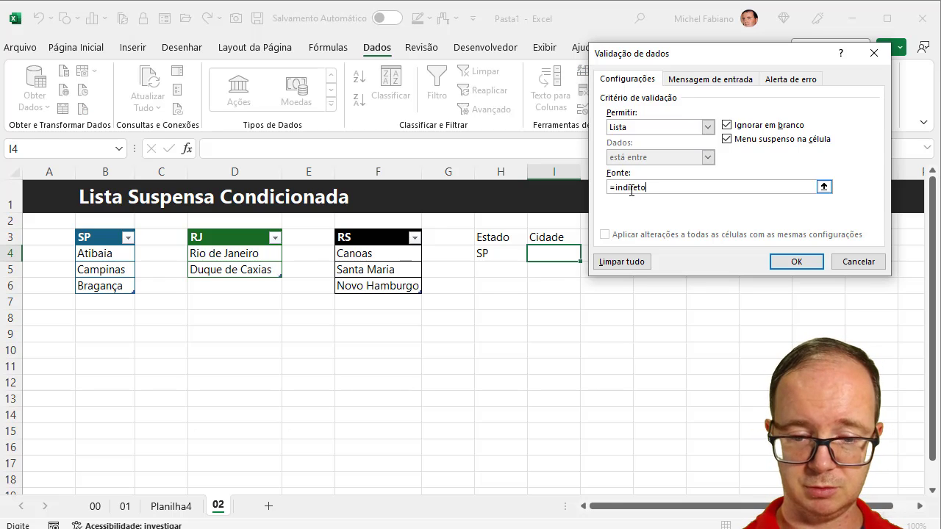
left_click(495, 254)
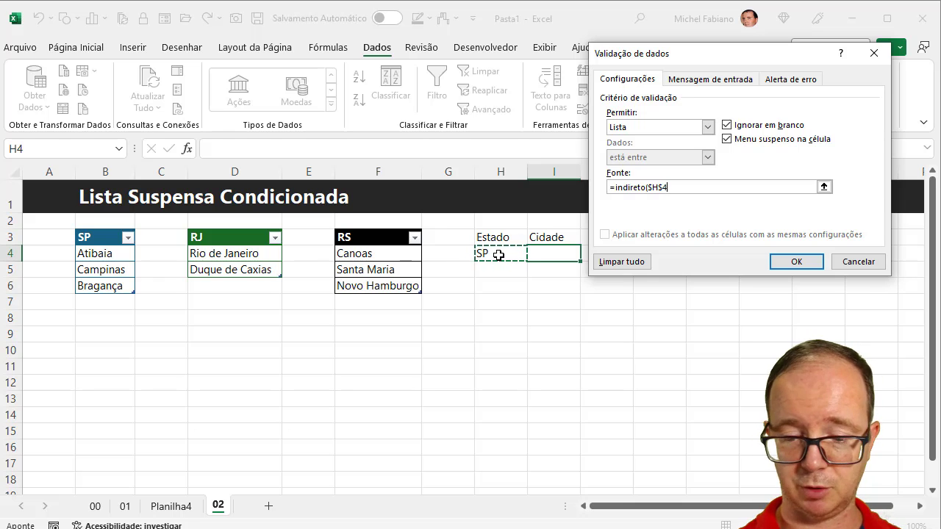
type(")")
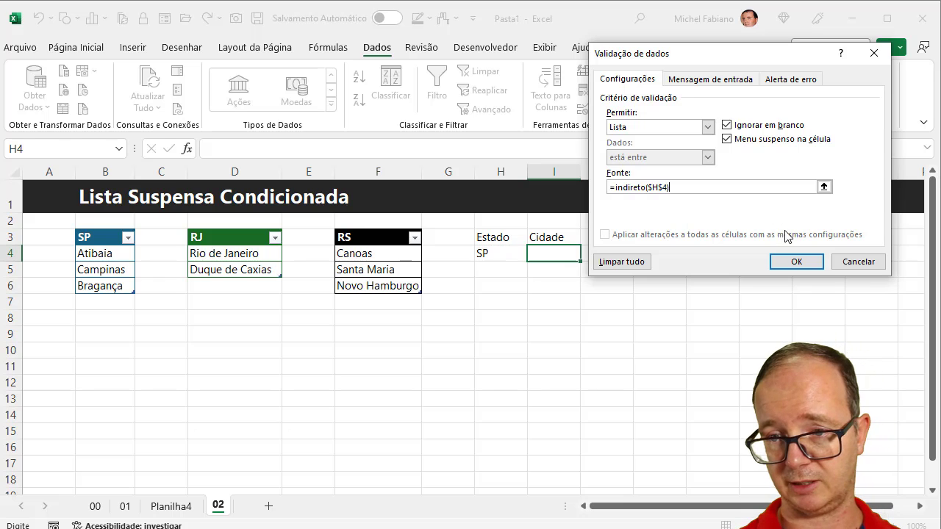
left_click(794, 263)
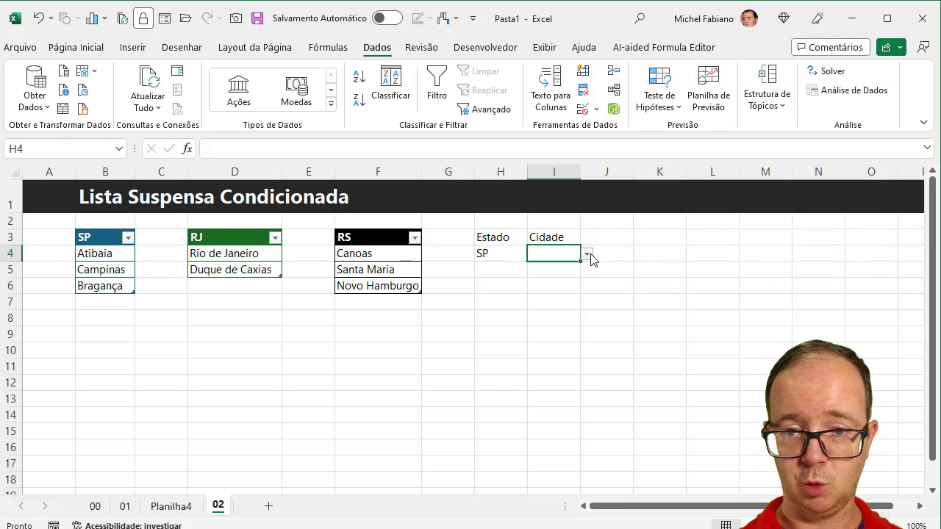
Check the I4 city dropdown's options for SP, and again with RJ chosen as the state in H4
left_click(588, 254)
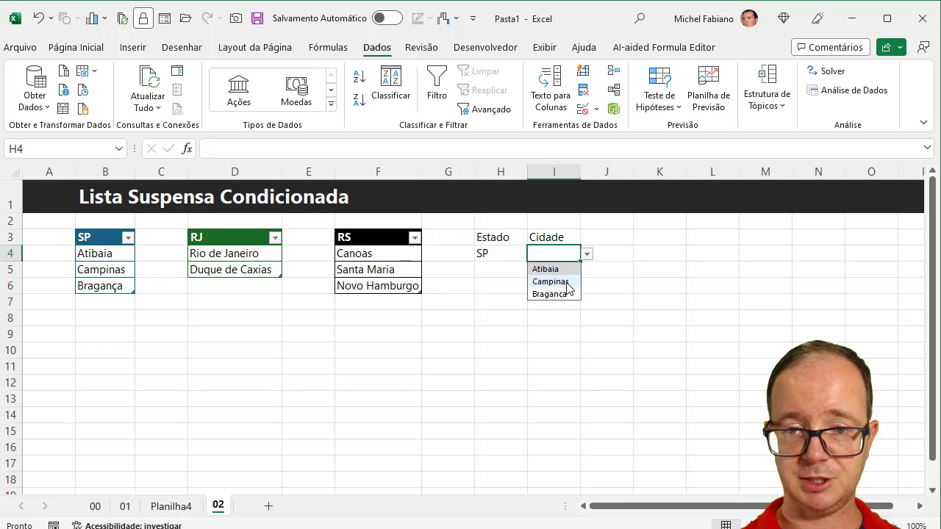
left_click(491, 251)
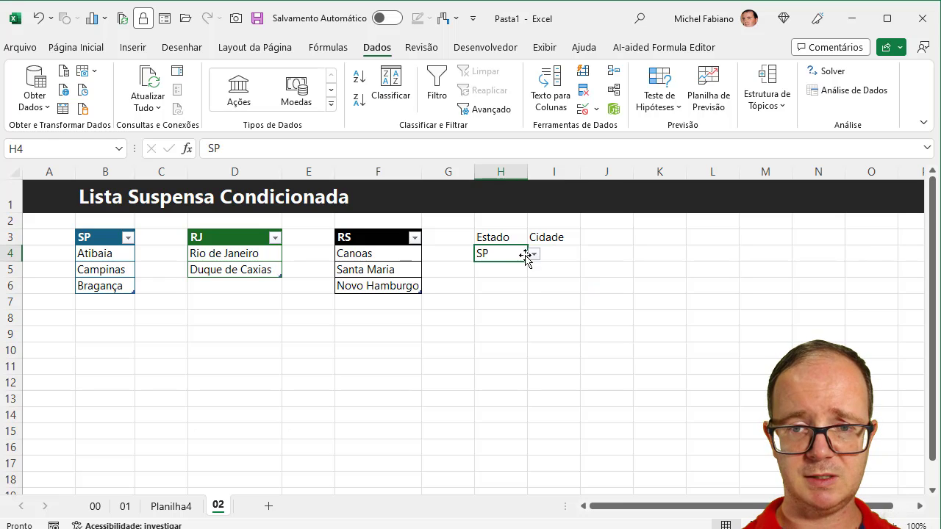
left_click(533, 254)
left_click(509, 282)
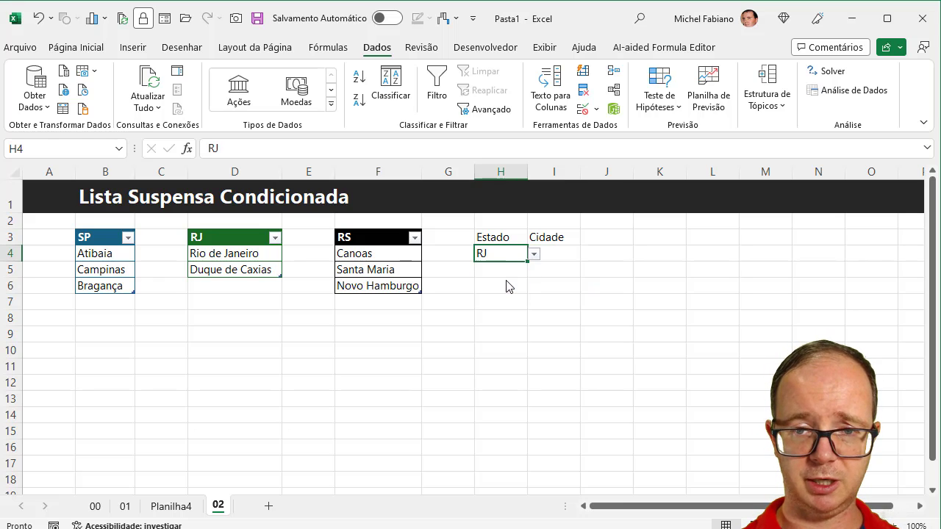
left_click(548, 258)
left_click(587, 255)
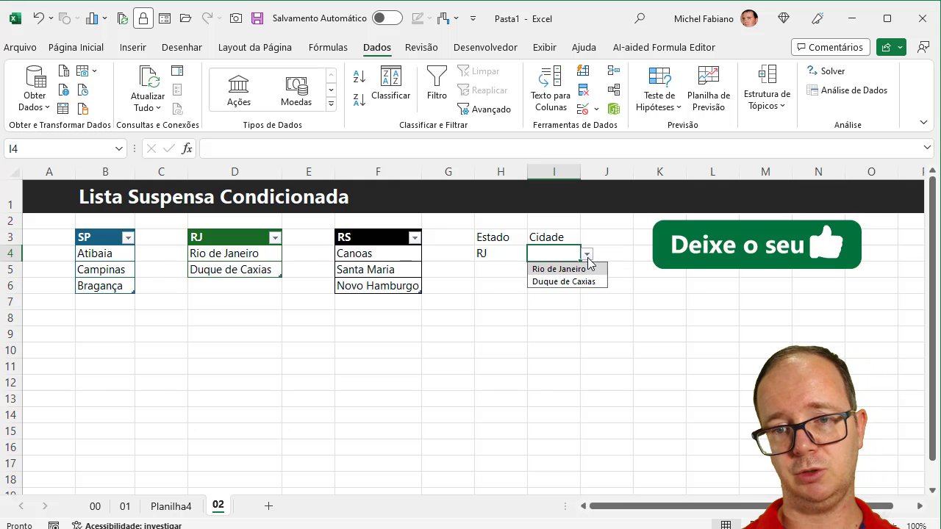
Test the conditional list by choosing RS in H4 and picking Santa Maria from the I4 city dropdown
left_click(525, 258)
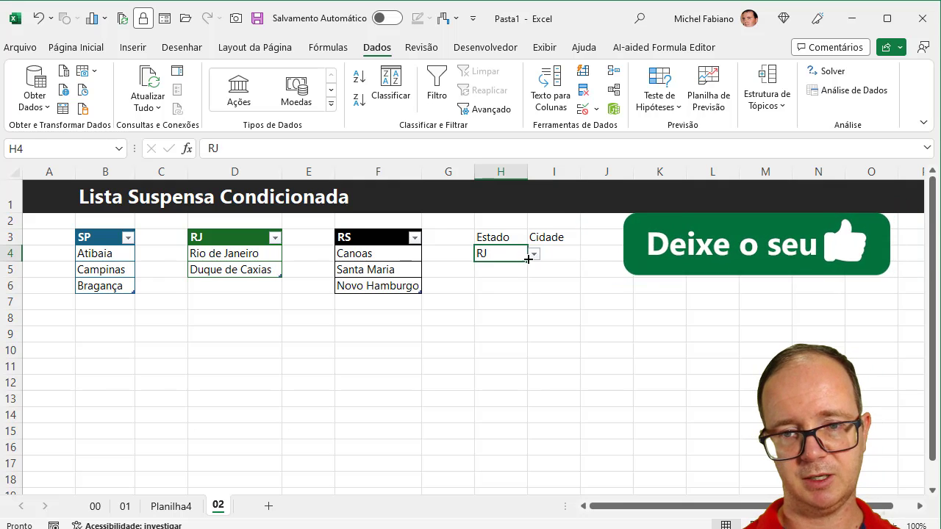
left_click(534, 253)
left_click(488, 294)
left_click(558, 255)
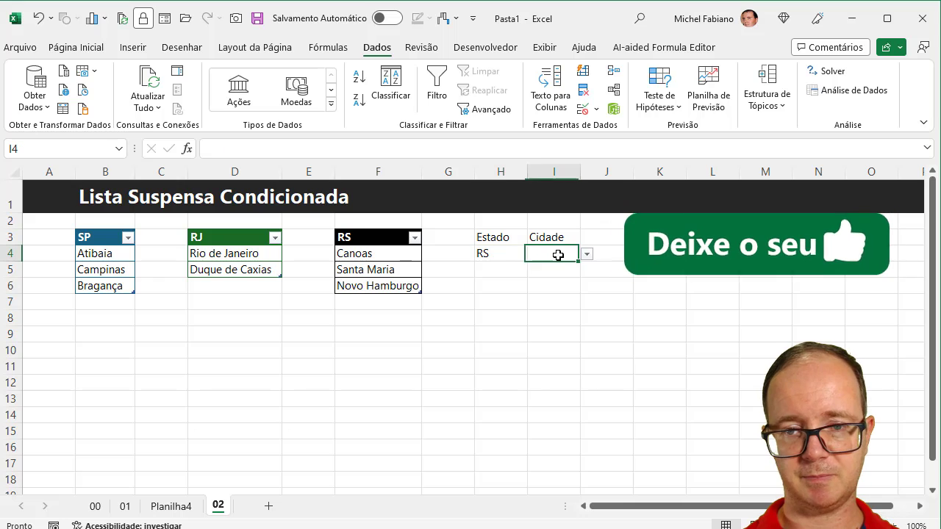
left_click(586, 255)
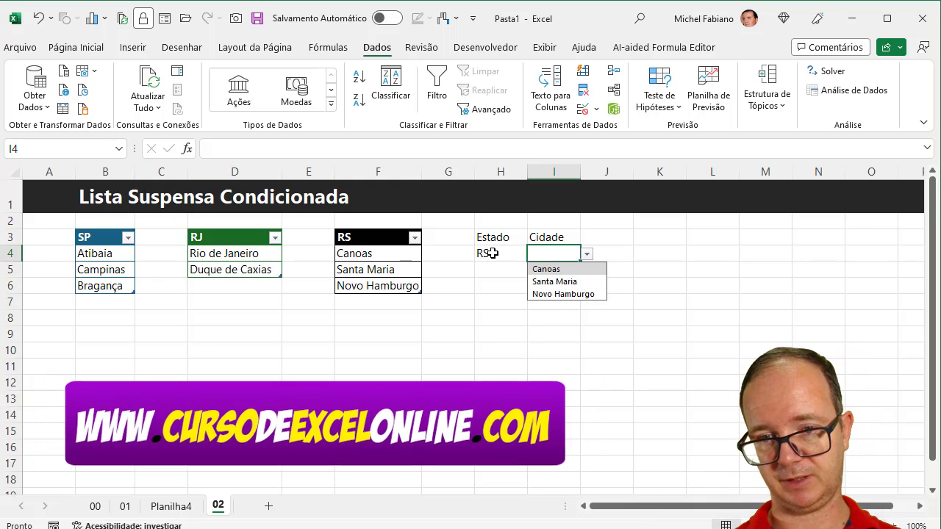
left_click(558, 282)
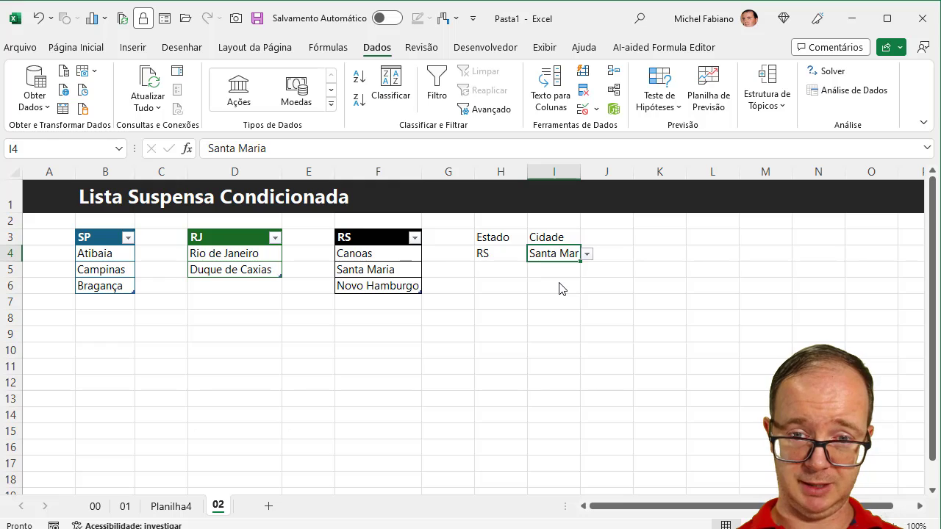
Choose SP in H4 and Atibaia in I4 from their dropdowns, and widen column I
left_click(514, 254)
left_click(534, 254)
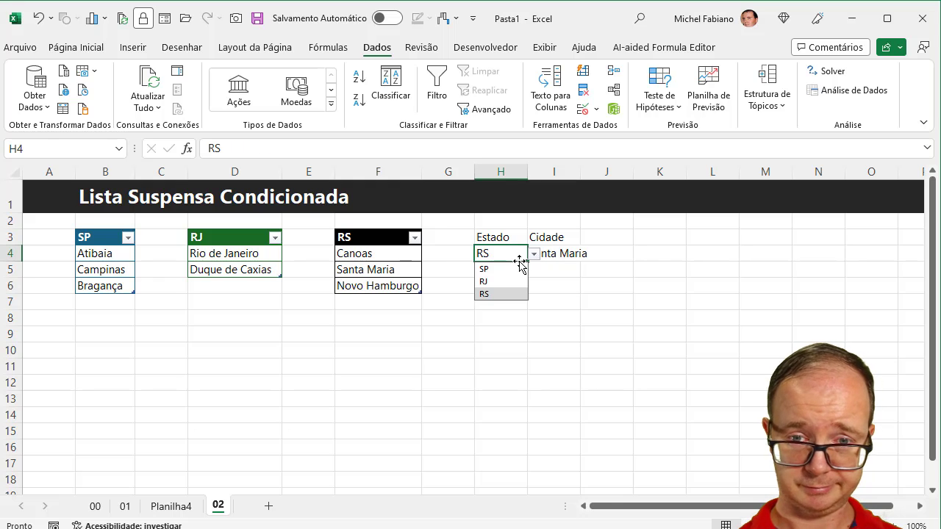
left_click(499, 269)
left_click(552, 253)
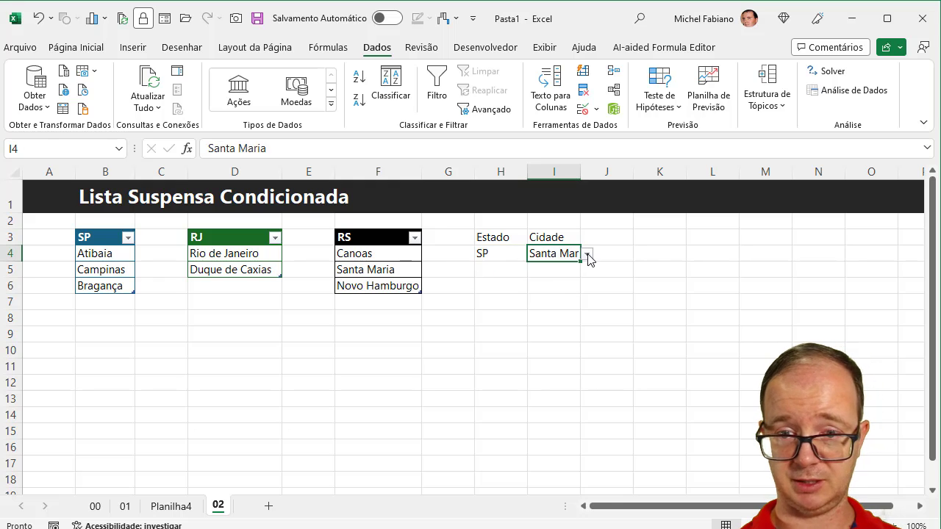
left_click(587, 254)
left_click(556, 271)
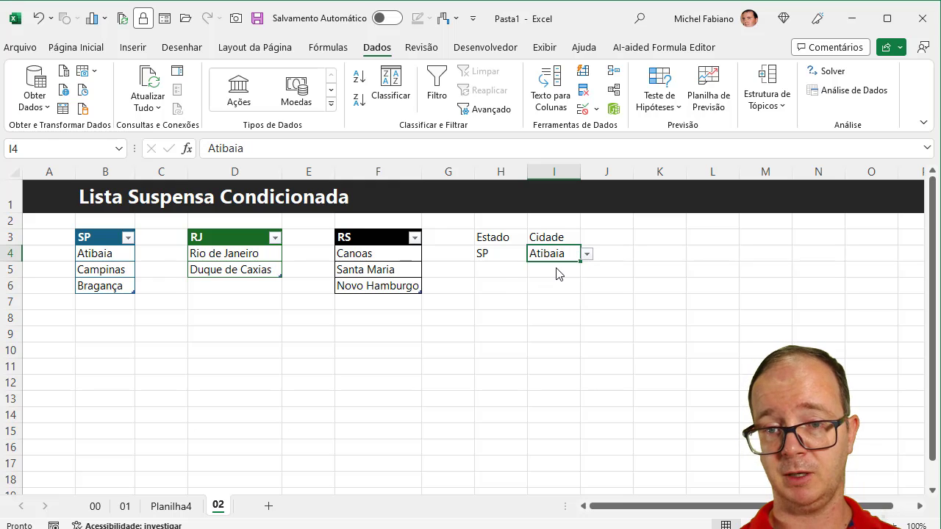
left_click_drag(581, 172, 615, 171)
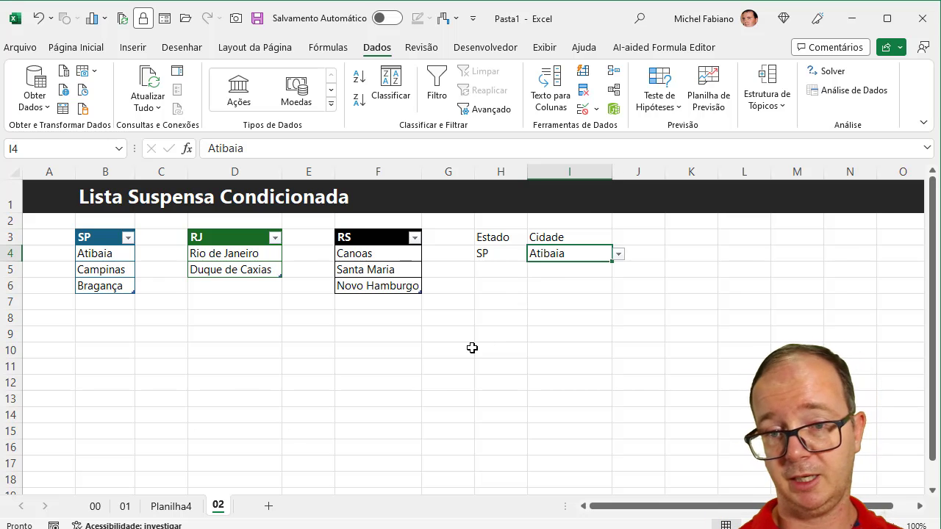
Add a new worksheet and enter the headings Estado in C2 and Local in D2
left_click(269, 509)
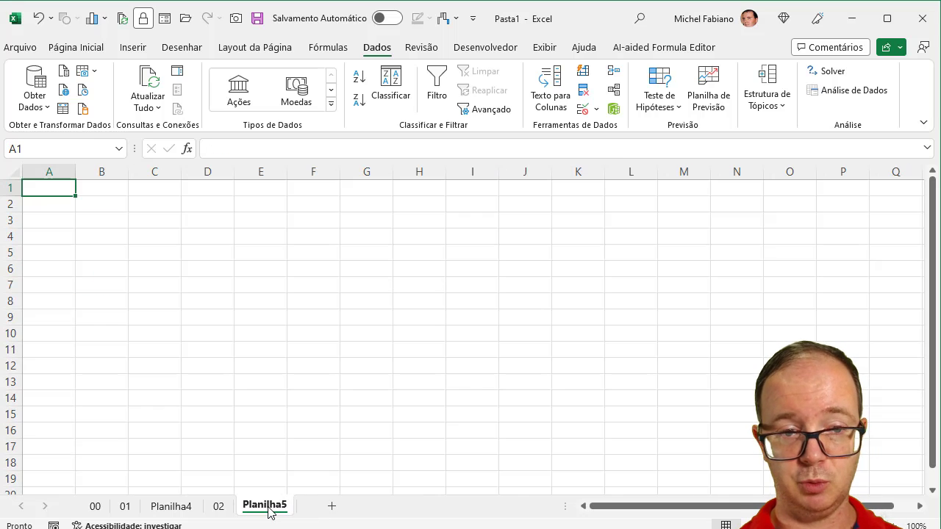
left_click(142, 205)
type("Estado")
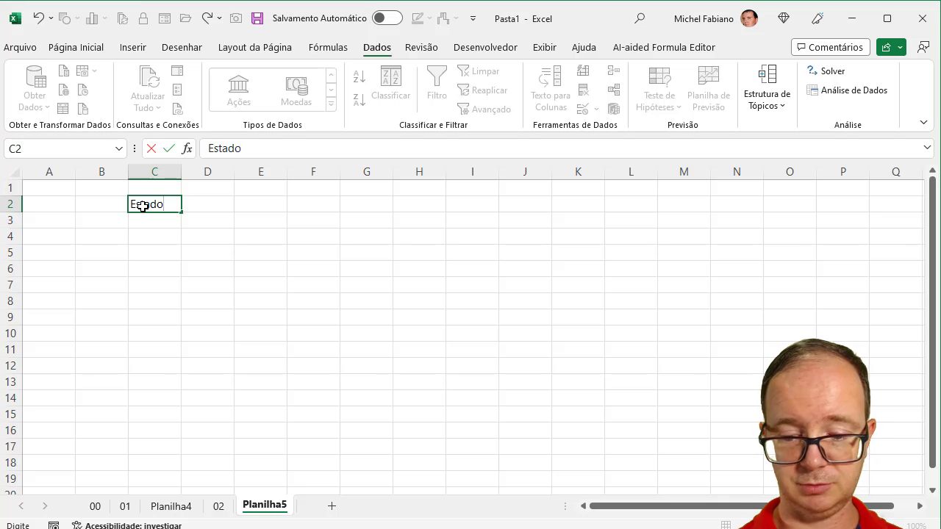
key("Right")
type("Local")
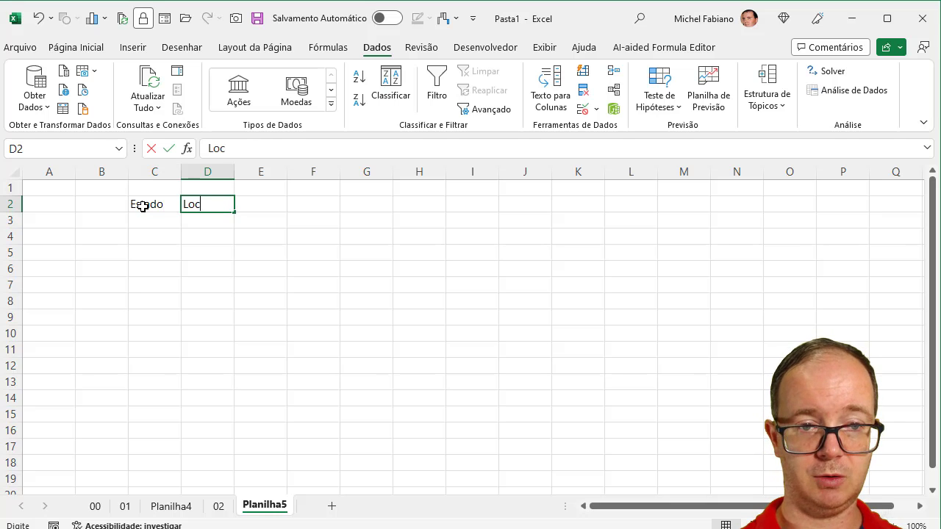
key("Return")
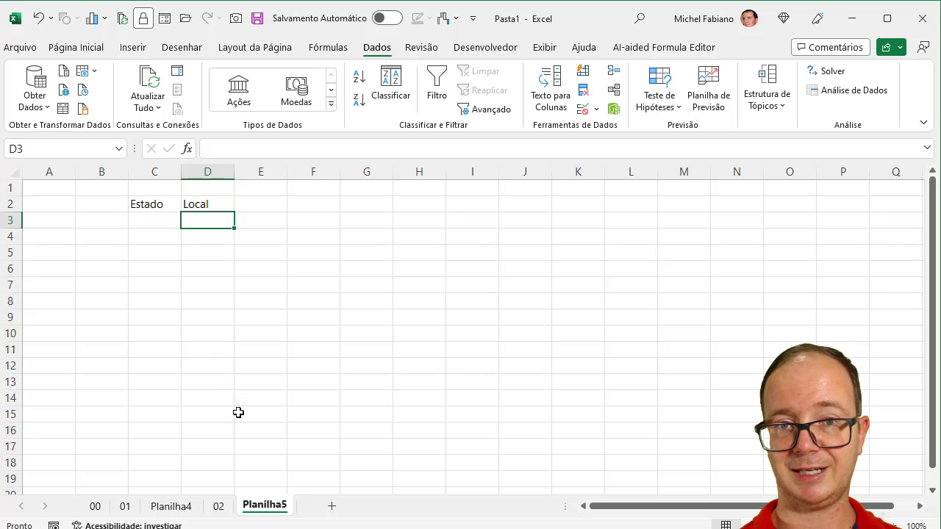
On sheet 02, enter the heading Estados in K3 with SP, RJ and RS listed below in K4:K6
left_click(218, 506)
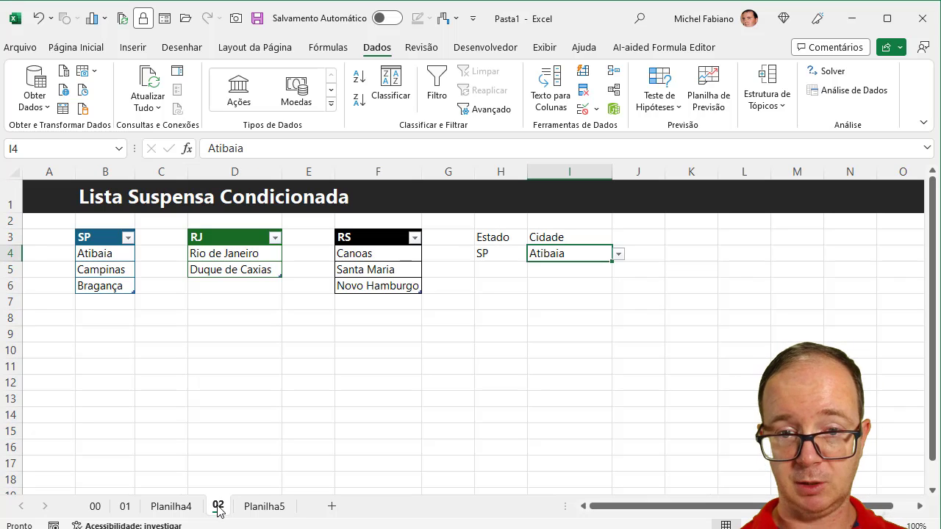
left_click(714, 236)
type("E")
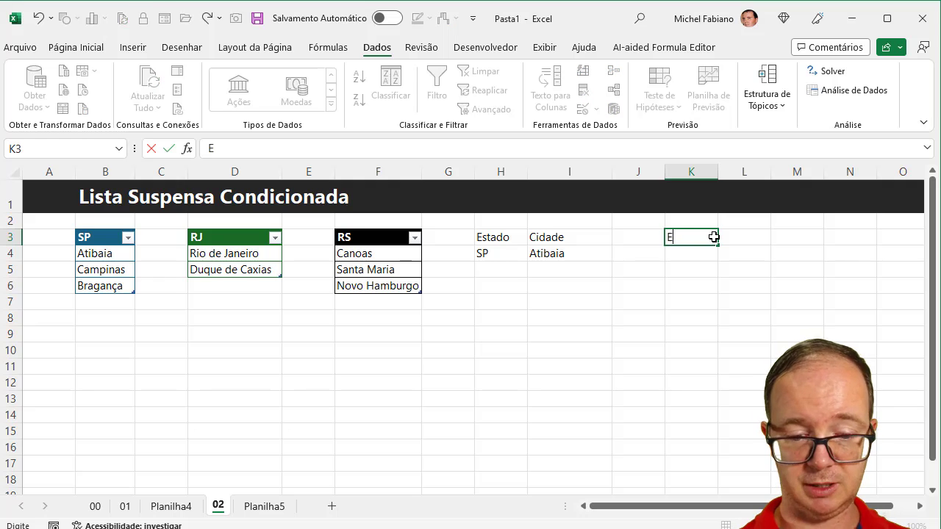
type("stados")
key("Return")
type("SP")
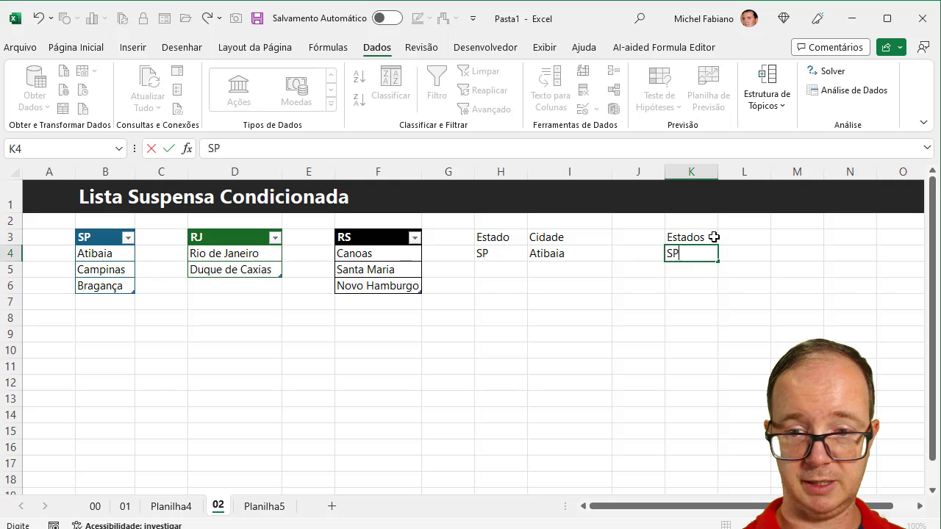
key("Return")
type("RJ")
key("Return")
type("SP")
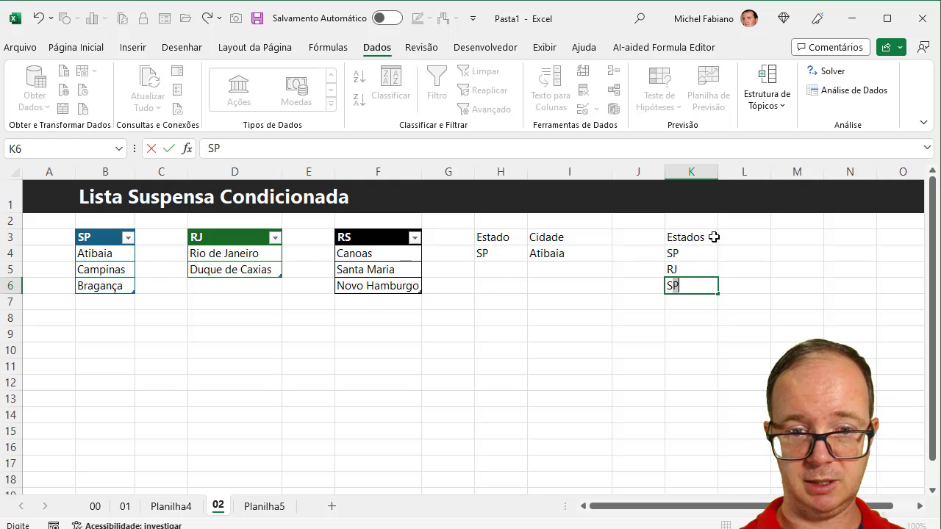
key("BackSpace")
key("BackSpace")
type("RS")
key("Return")
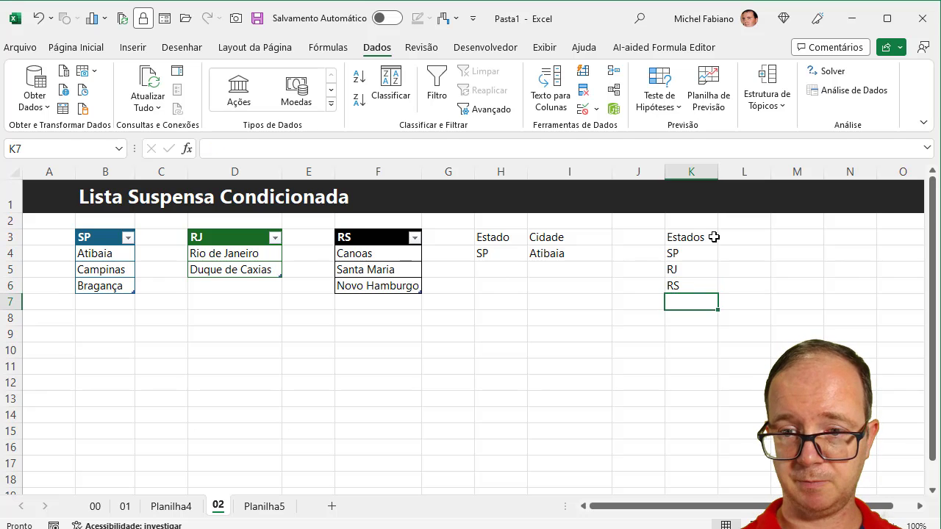
Format K3:K6 as a table with headers in a light orange style and name the table Estado
left_click_drag(704, 237, 699, 280)
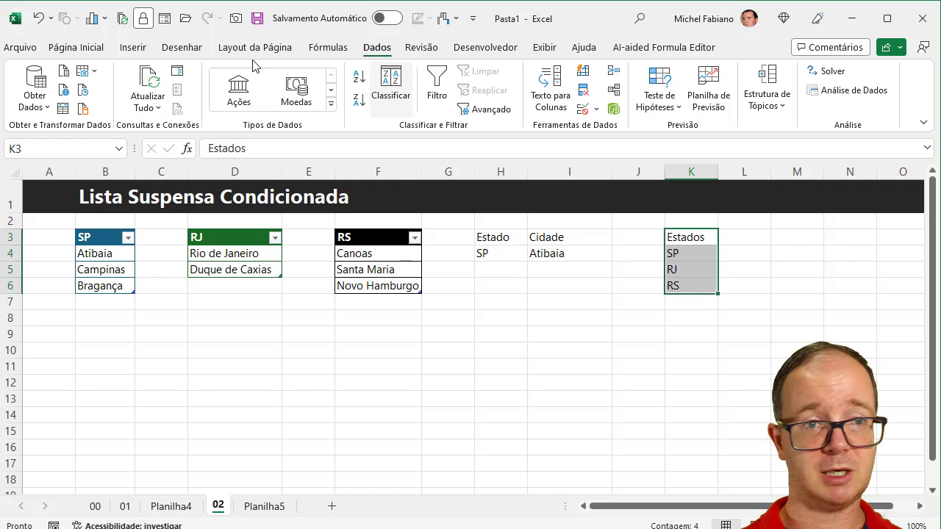
left_click(81, 46)
left_click(588, 89)
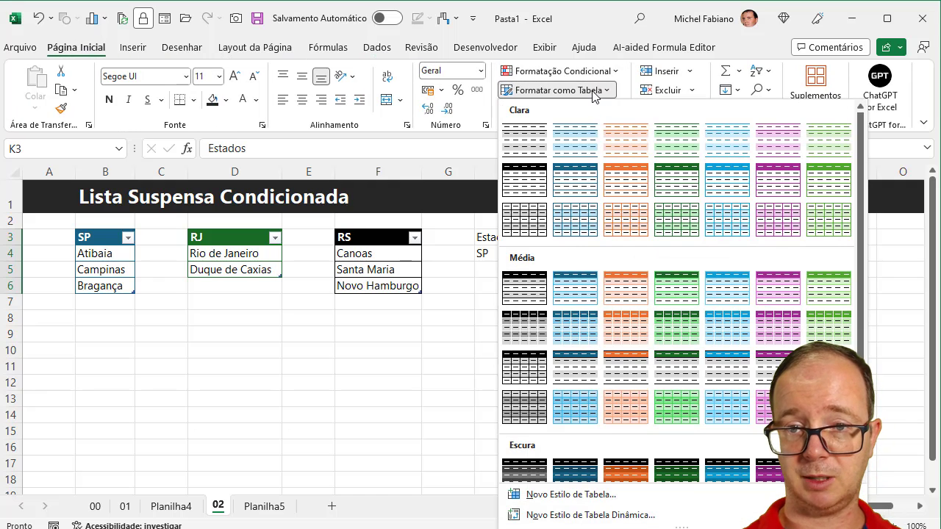
left_click(622, 190)
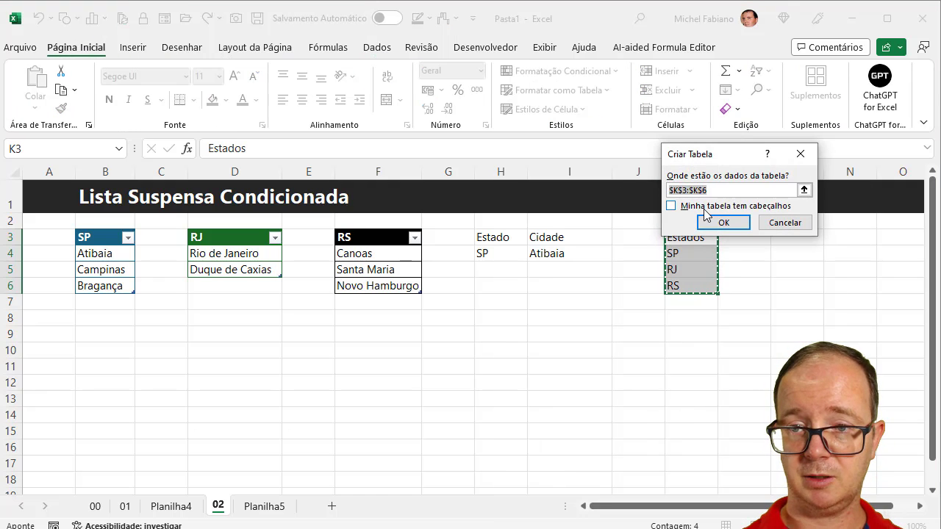
left_click(704, 213)
left_click(722, 222)
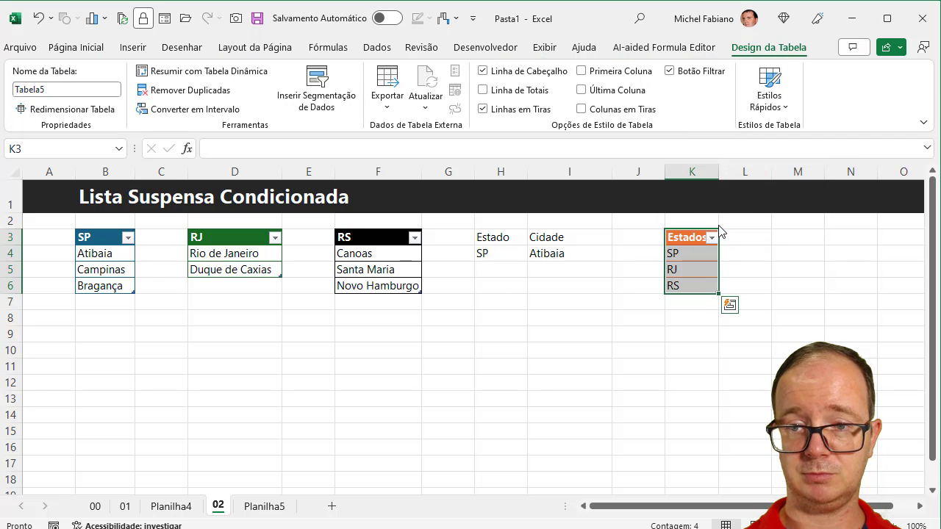
left_click(73, 90)
type("Estado")
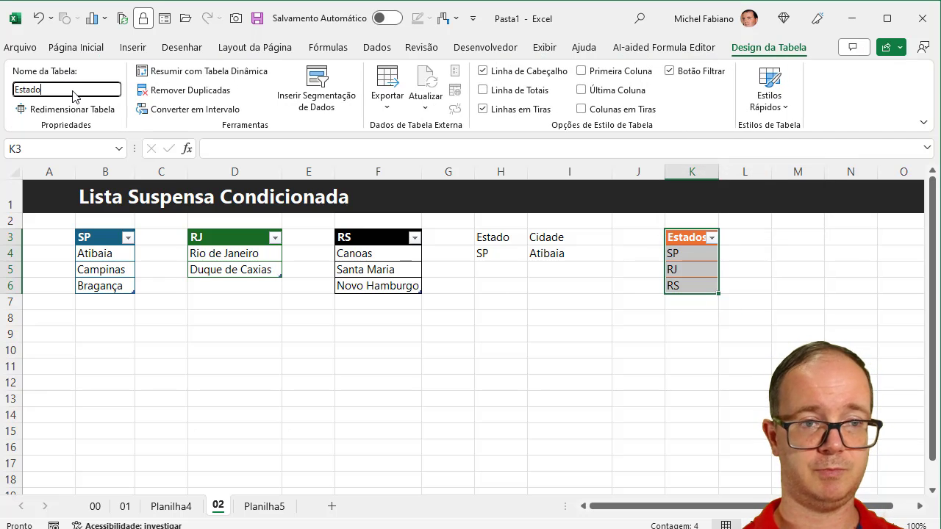
key("Return")
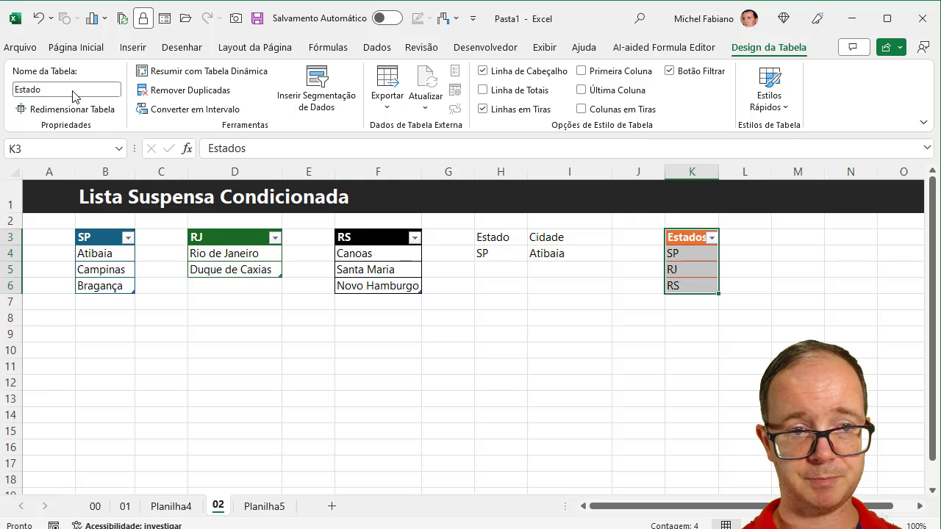
On Planilha5, add a list data validation to C3 with the source =indireto($C$2) and check its dropdown options
left_click(261, 510)
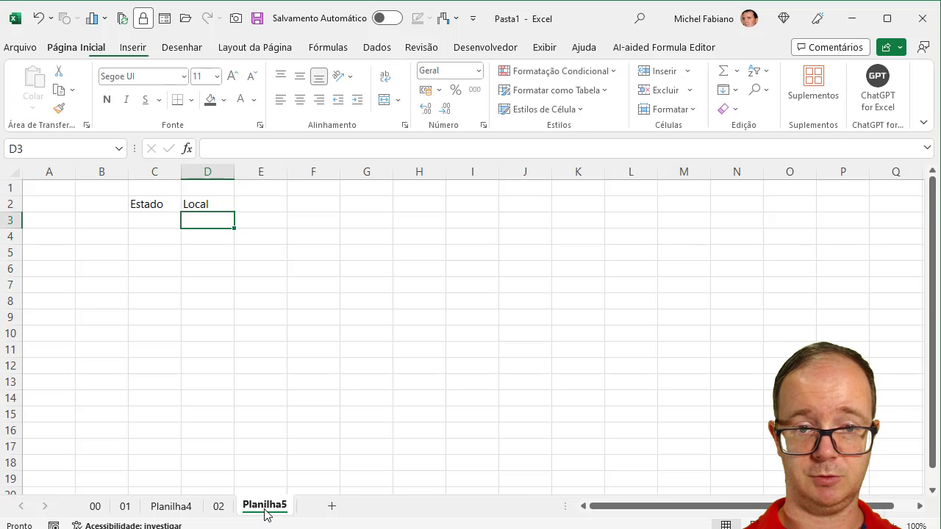
scroll(297, 339, "up", 5)
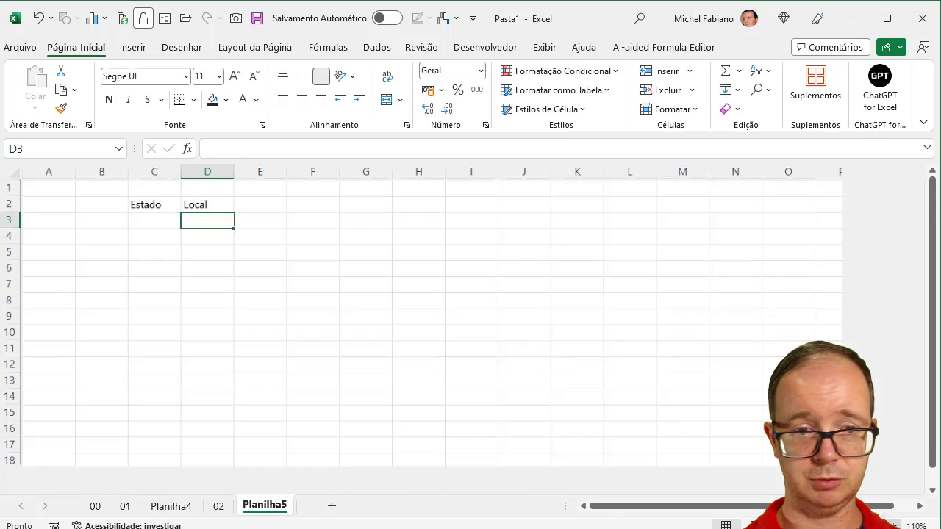
left_click(251, 269)
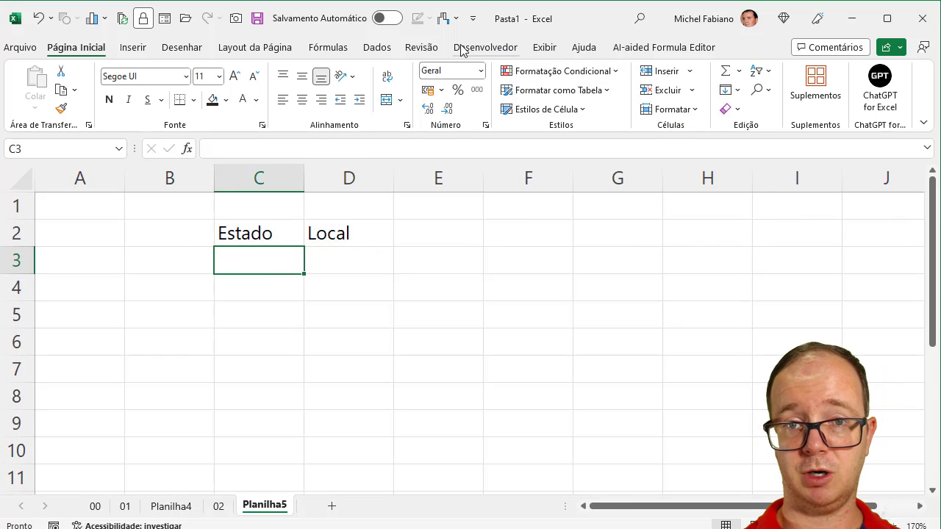
left_click(385, 50)
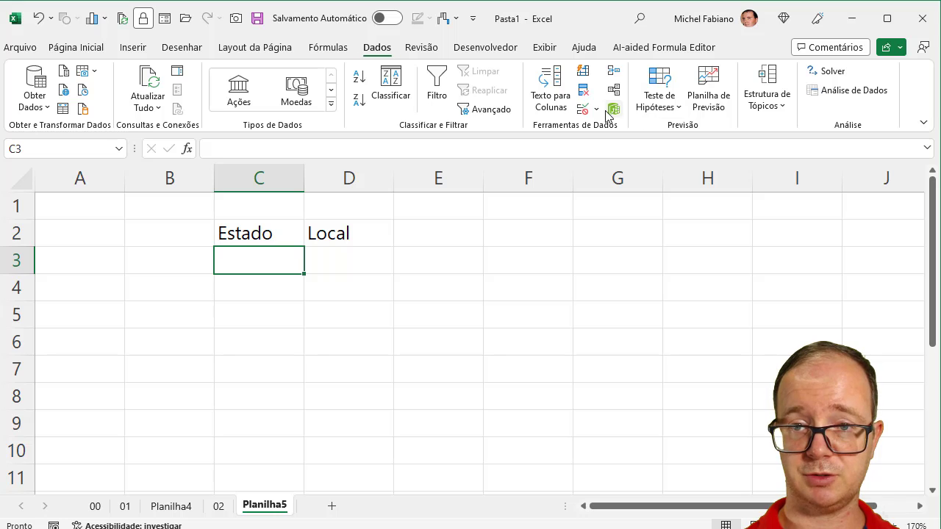
left_click(596, 110)
left_click(614, 129)
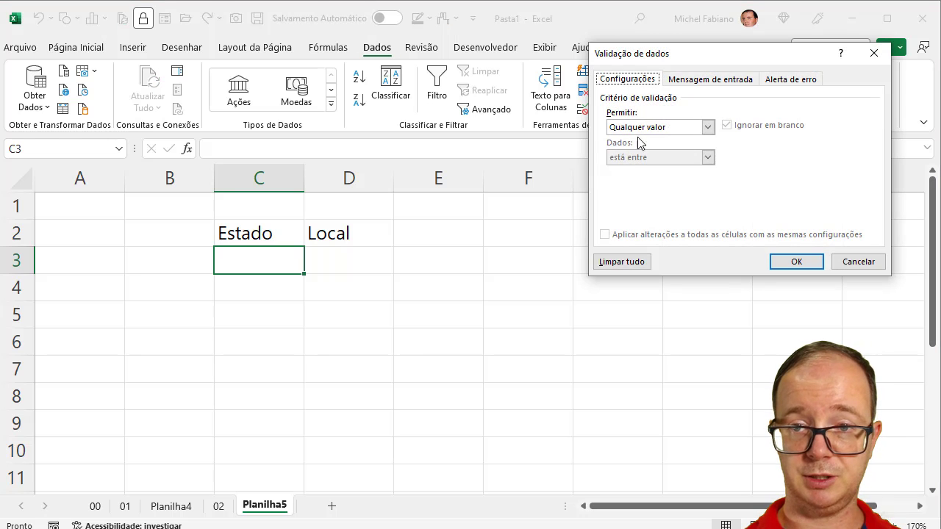
left_click(707, 127)
left_click(665, 172)
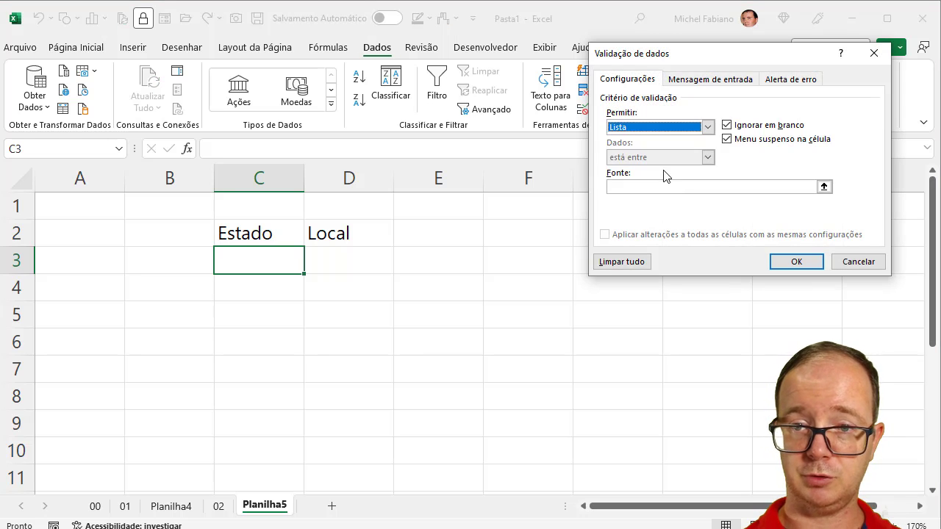
left_click(633, 187)
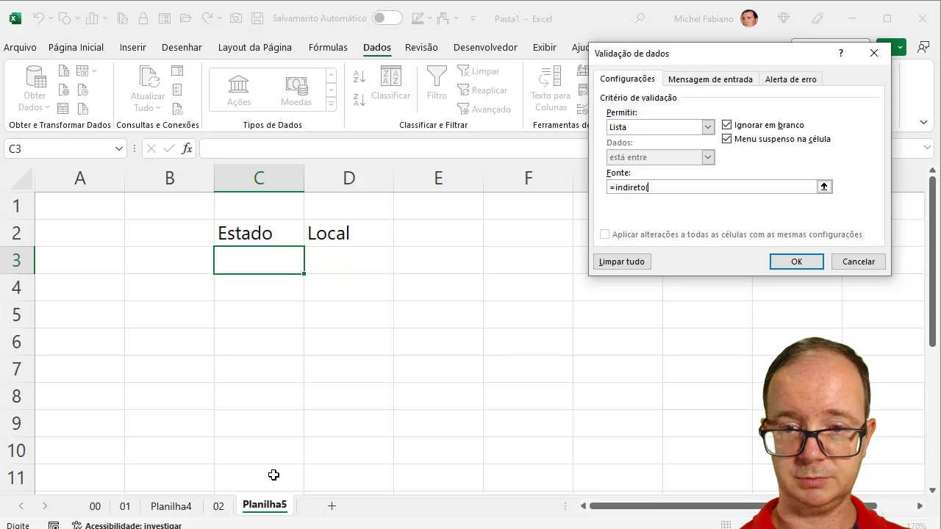
left_click(261, 234)
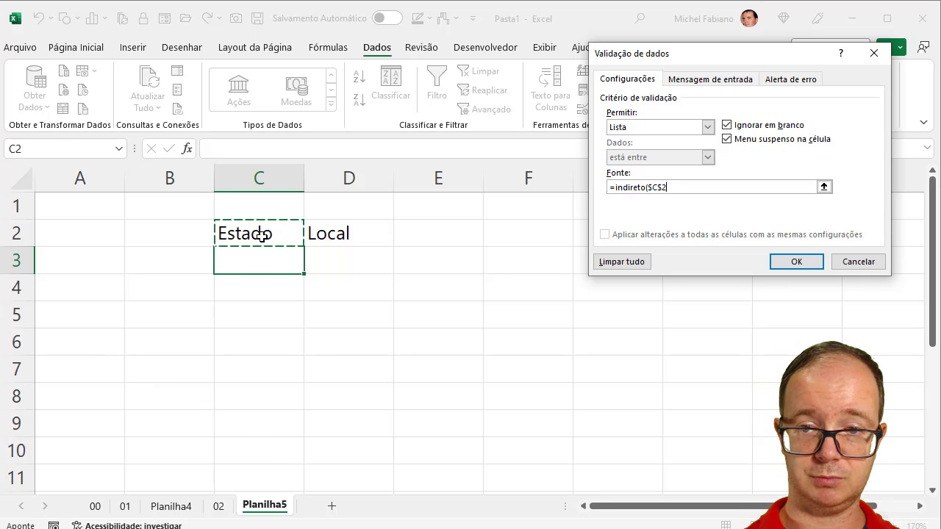
left_click(783, 262)
left_click(309, 267)
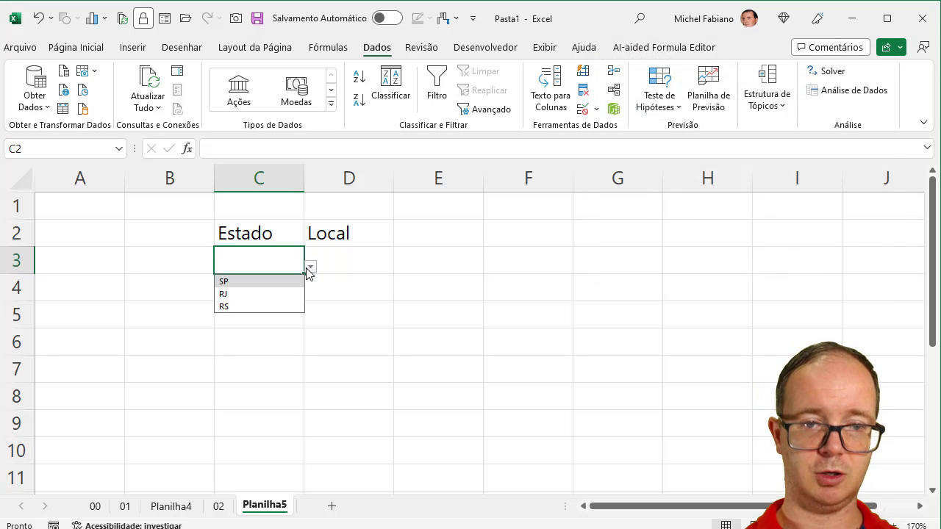
left_click(309, 270)
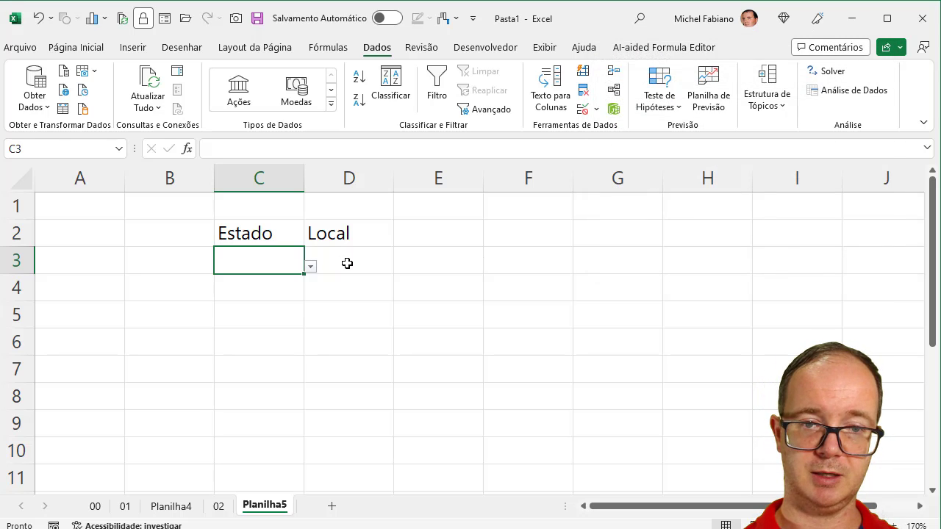
Add a list data validation to D3 with the source =indireto($C3), keeping the row relative, and accept the source despite the error warning
left_click(347, 263)
left_click(599, 109)
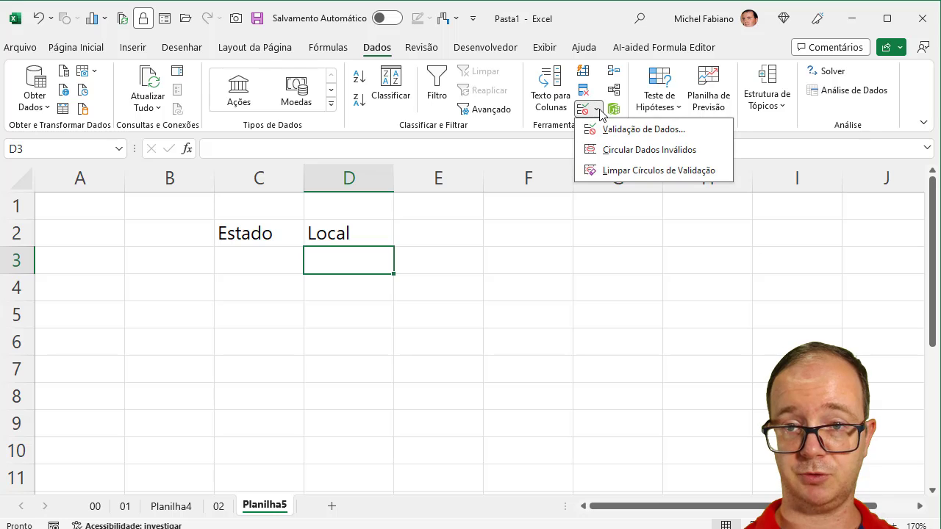
left_click(618, 131)
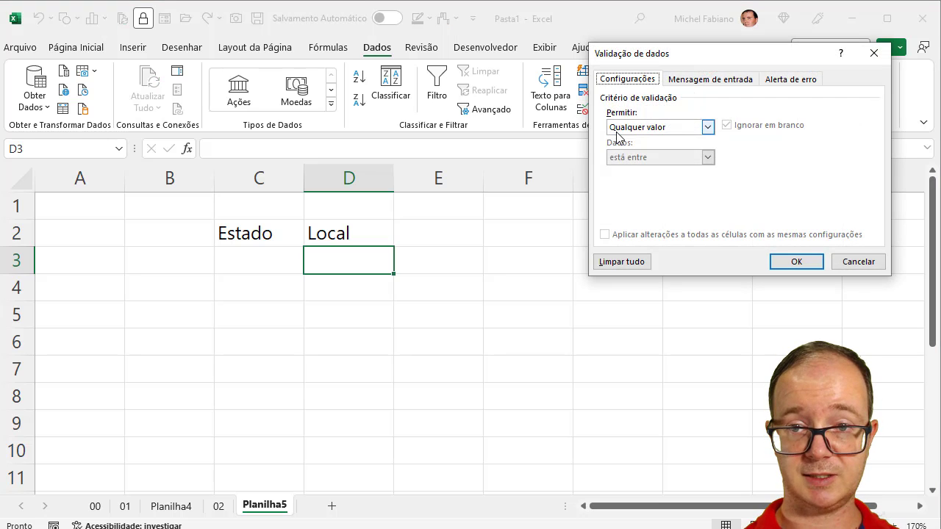
left_click(696, 132)
left_click(656, 169)
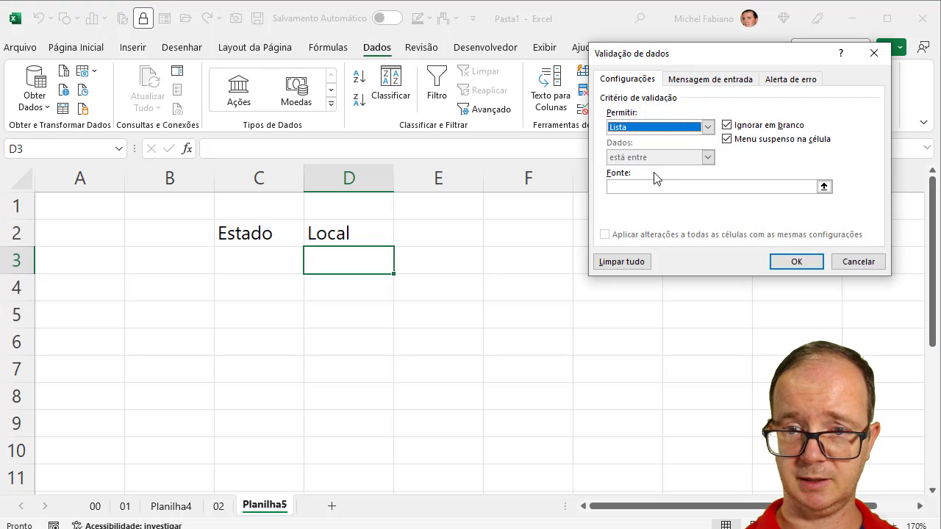
left_click(647, 186)
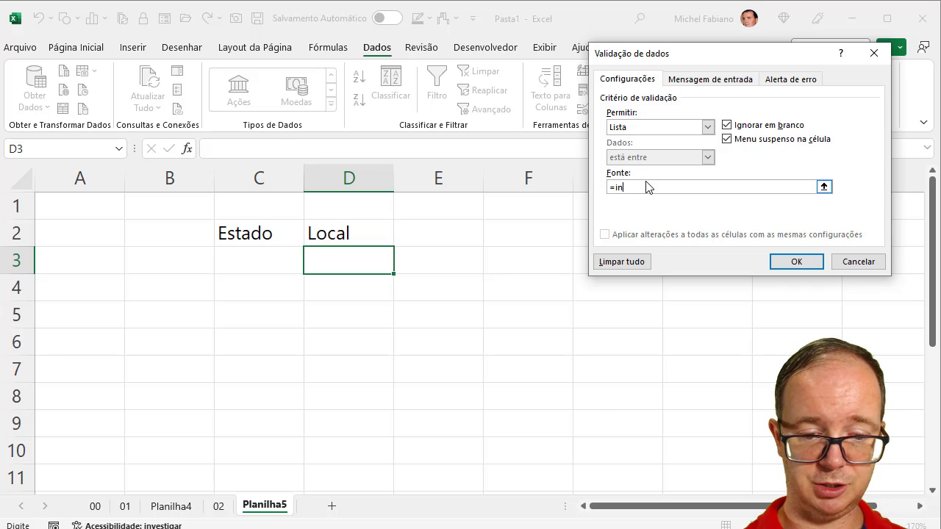
type("=indireto")
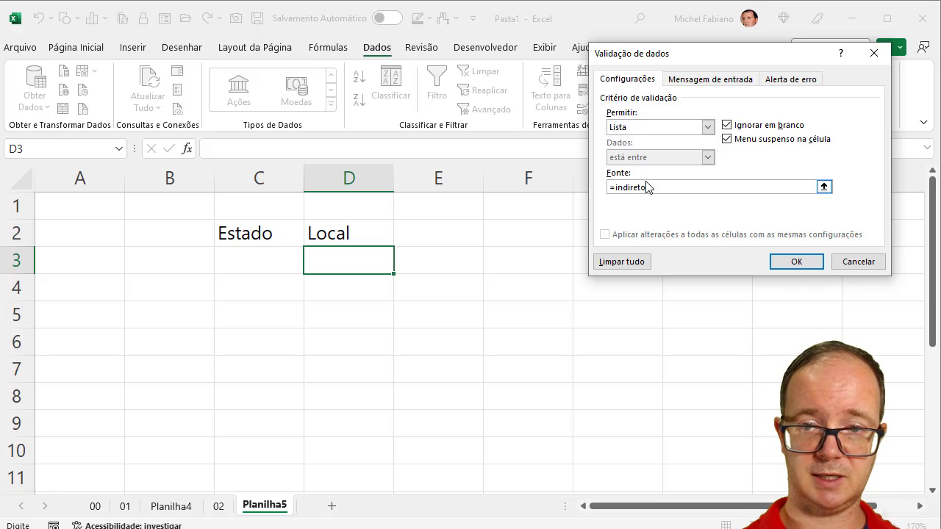
type("(")
left_click(286, 255)
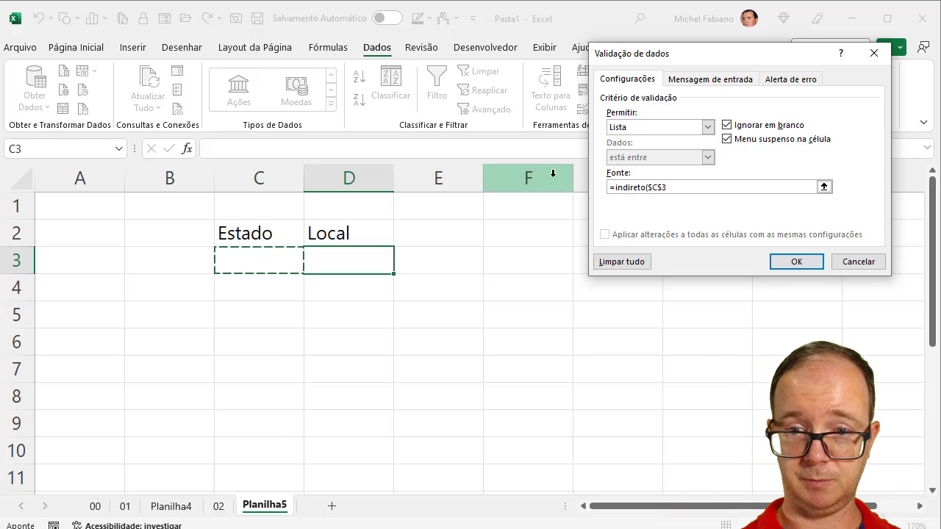
right_click(665, 189)
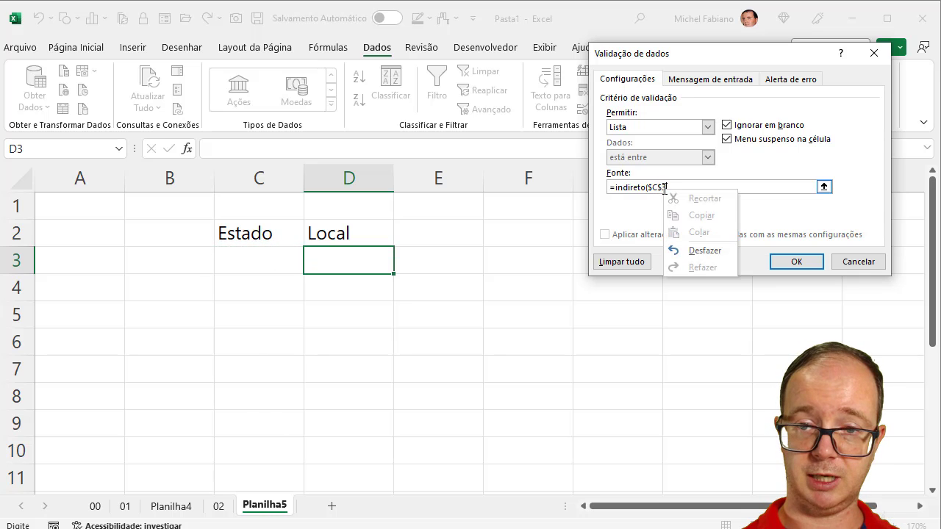
left_click(662, 190)
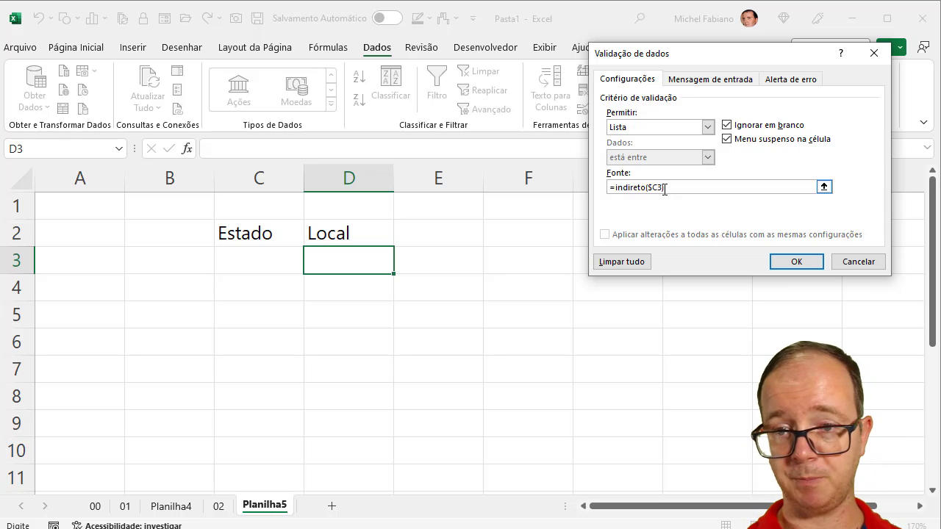
left_click(786, 263)
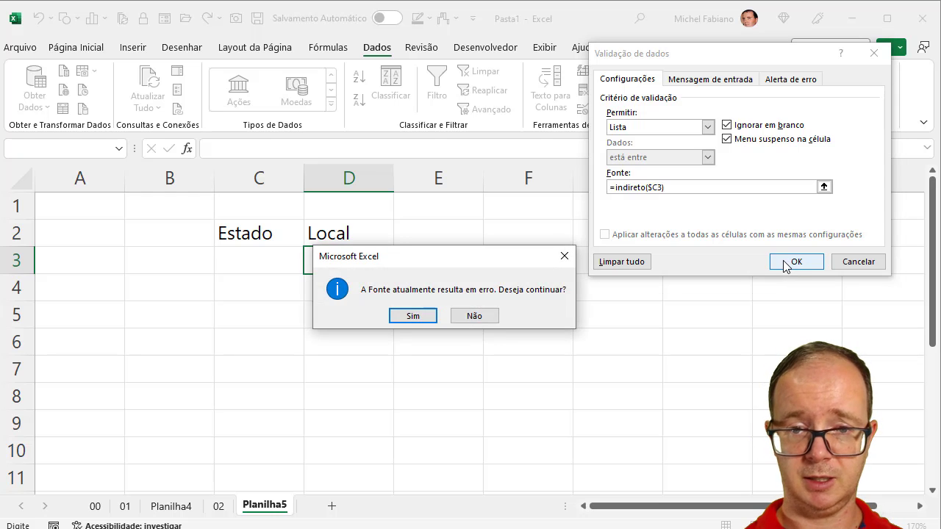
left_click(425, 319)
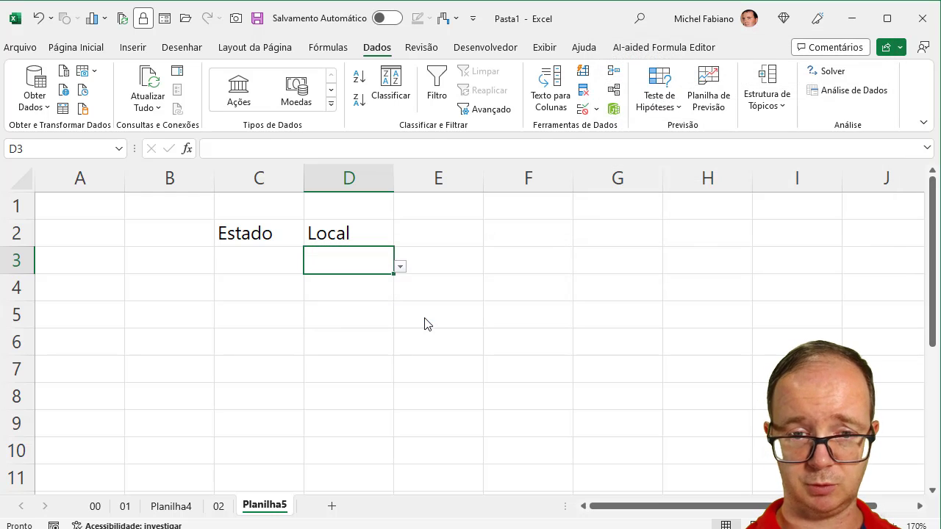
Choose SP in C3 from its dropdown and check the city options offered in D3
left_click(284, 268)
left_click(311, 268)
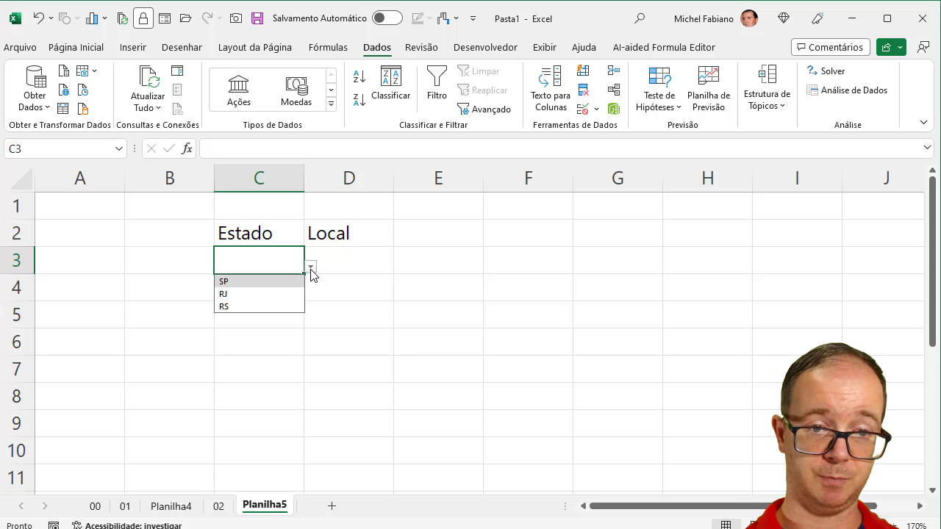
left_click(277, 286)
left_click(368, 263)
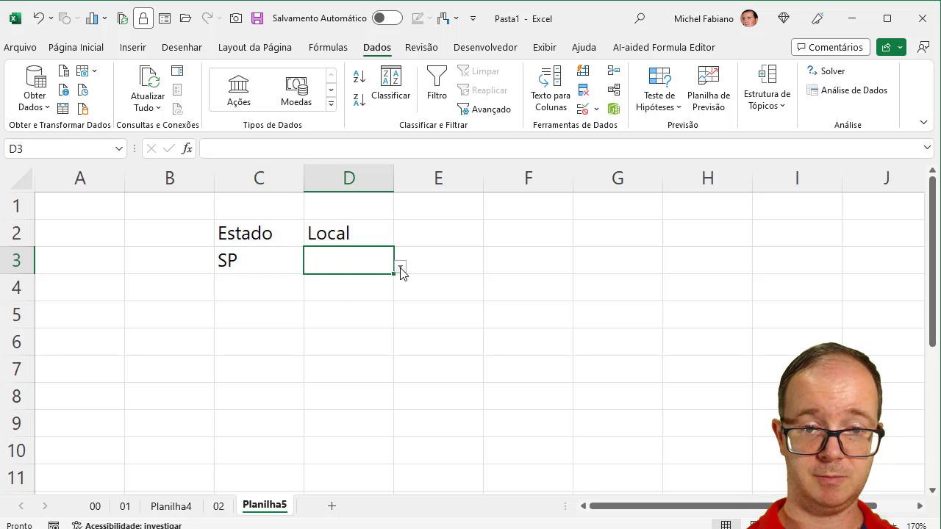
left_click(399, 266)
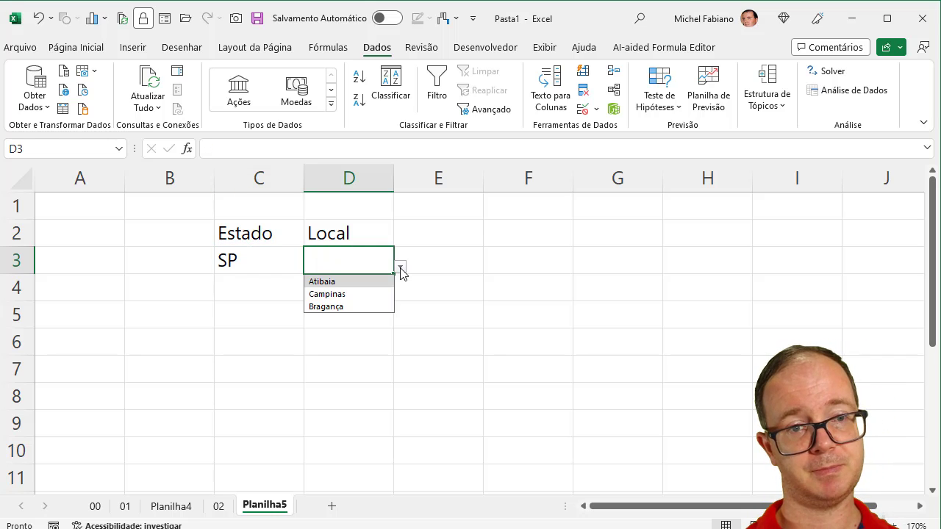
left_click(400, 271)
Format C2:D3 as a table with headers in a dark blue style
left_click_drag(266, 232, 318, 260)
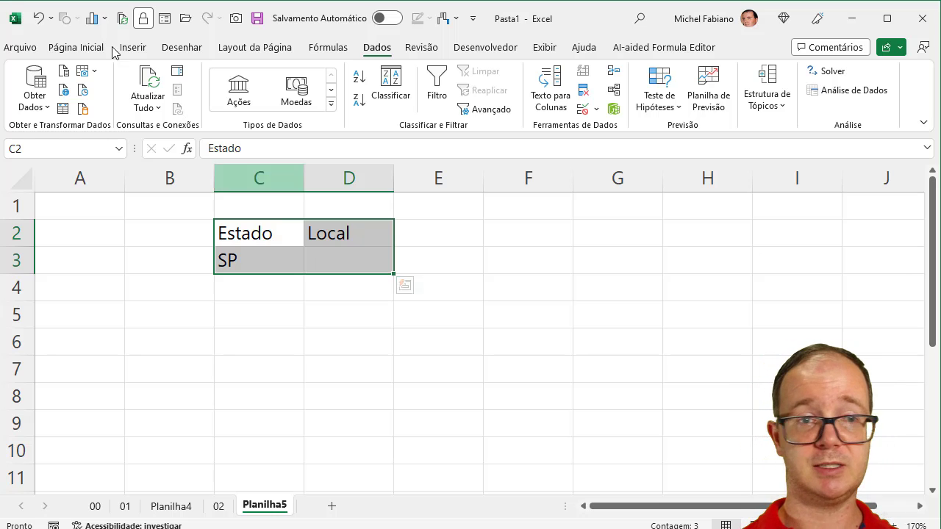
left_click(76, 47)
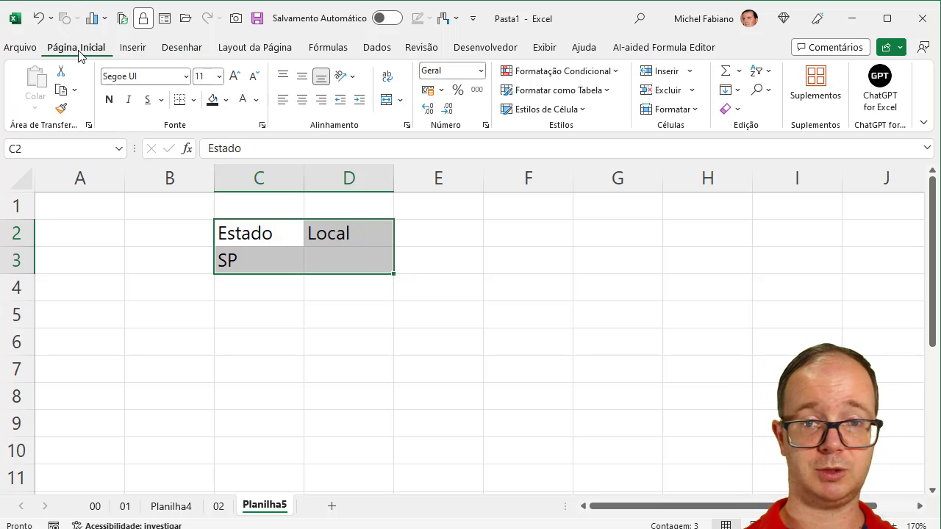
left_click(607, 93)
left_click(580, 183)
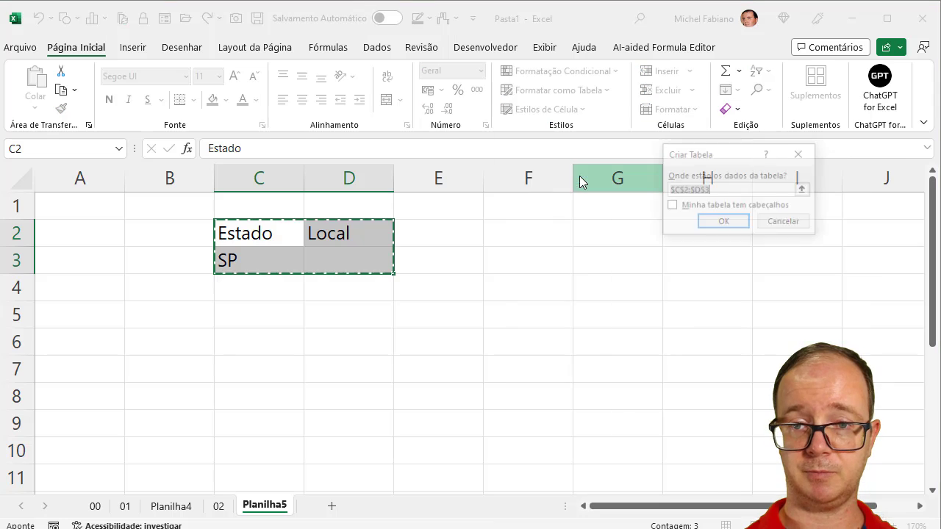
key("alt+m")
left_click(724, 222)
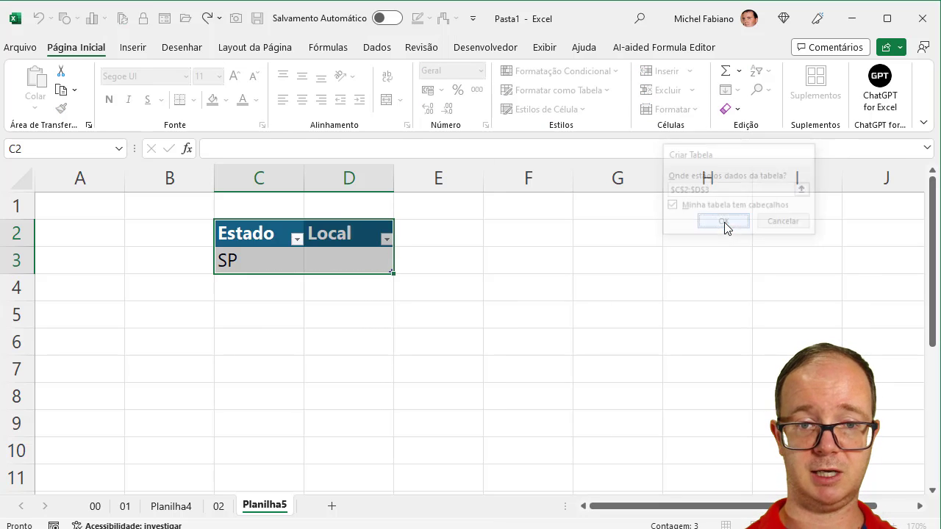
Choose Campinas in D3 from the Local dropdown
left_click(334, 265)
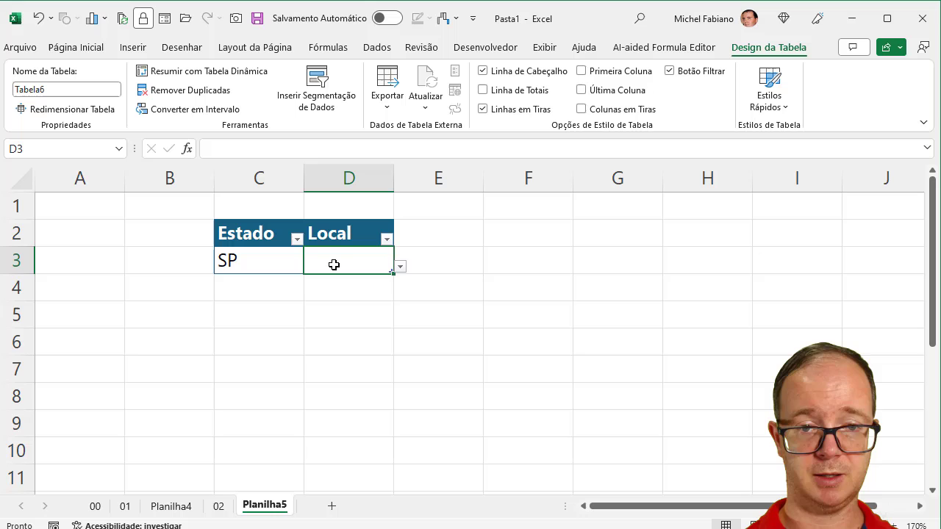
left_click(400, 267)
left_click(350, 296)
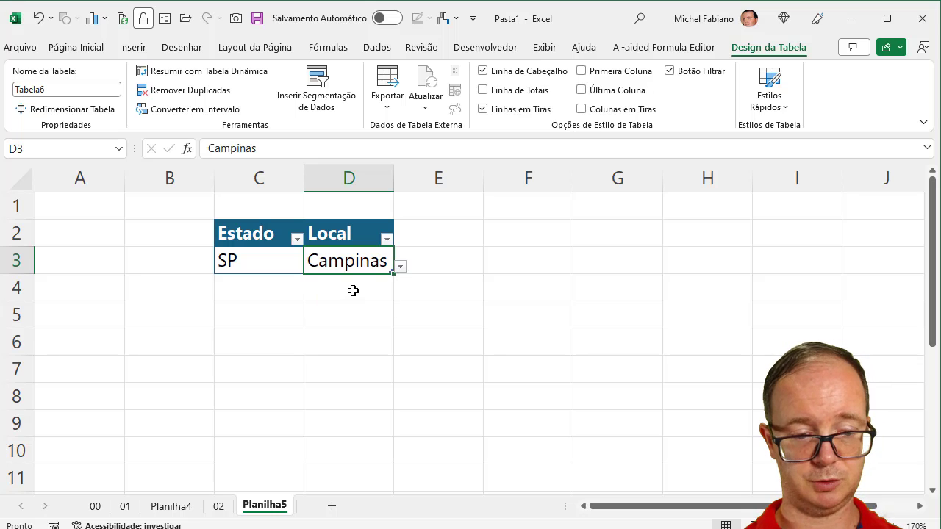
Add a second row to the table and choose RJ in C4 and Duque de Caxias in D4 from the dropdowns
key("Tab")
left_click(310, 294)
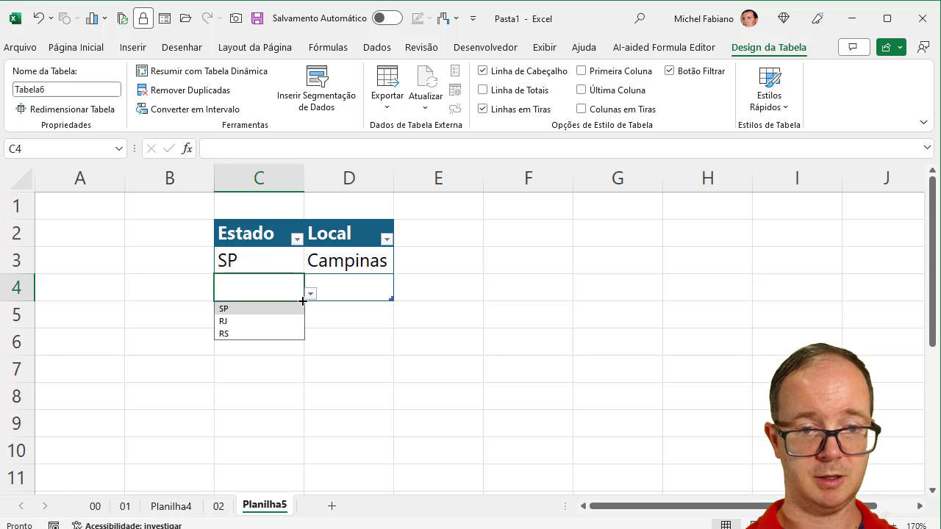
left_click(266, 327)
key("Tab")
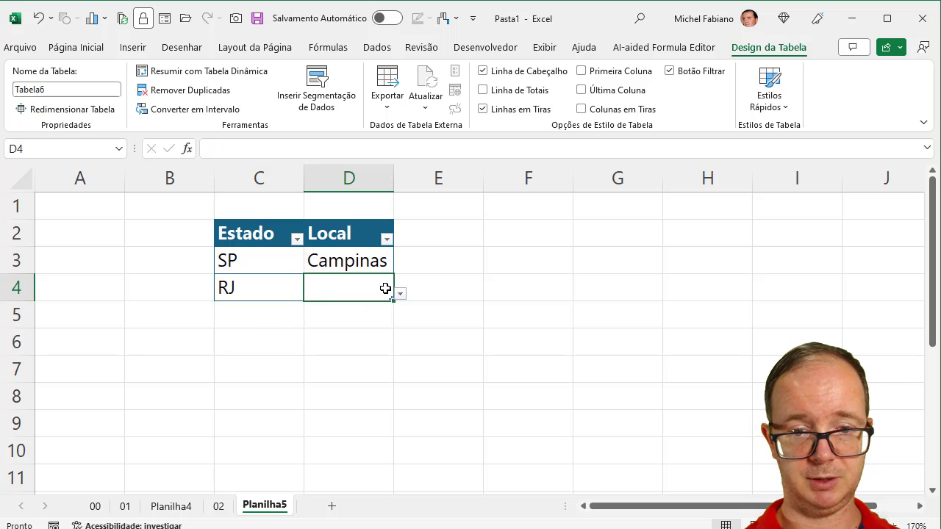
left_click(400, 294)
left_click(360, 322)
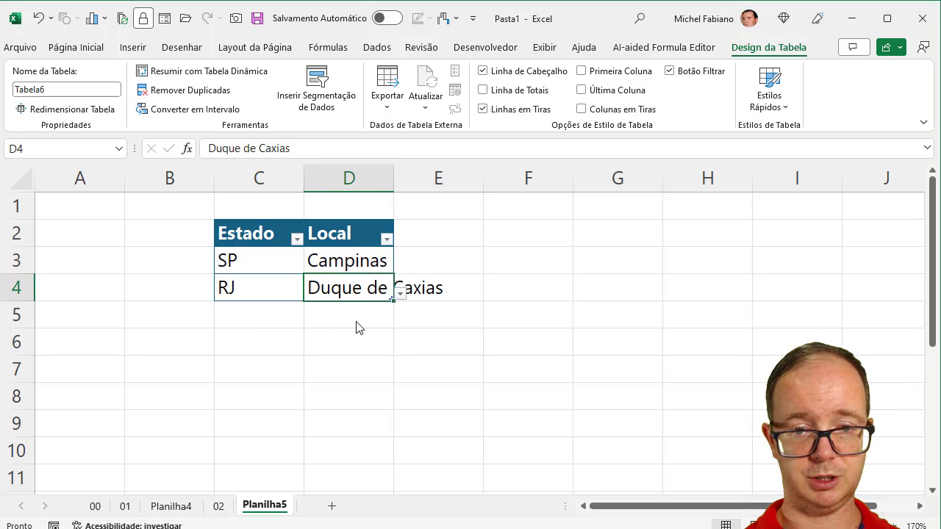
Add a third row to the table and choose RJ in C5 and Rio de Janeiro in D5 from the dropdowns
key("Tab")
left_click(311, 321)
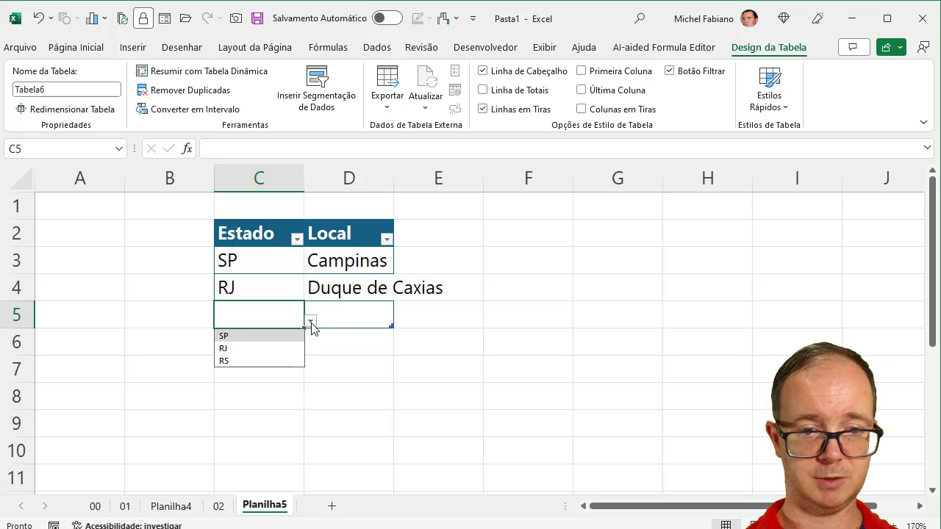
left_click(261, 349)
left_click(355, 324)
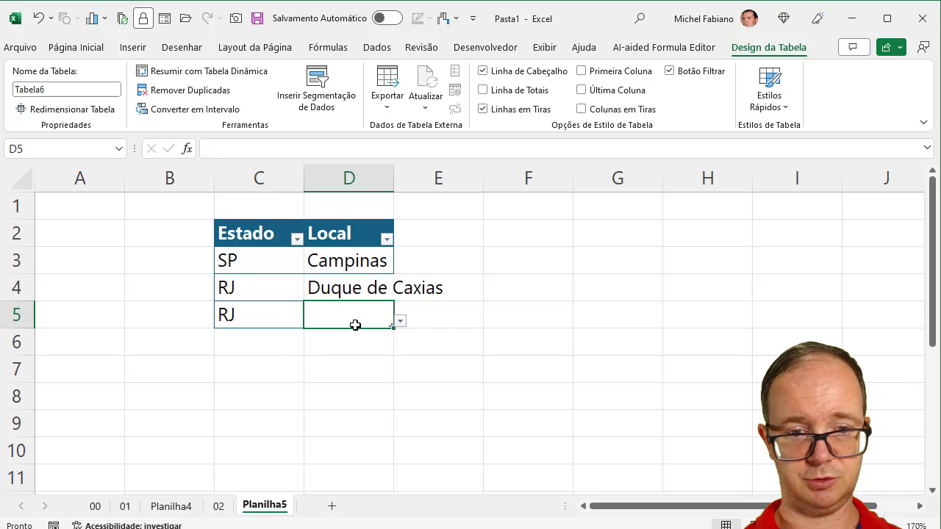
left_click(399, 322)
left_click(360, 333)
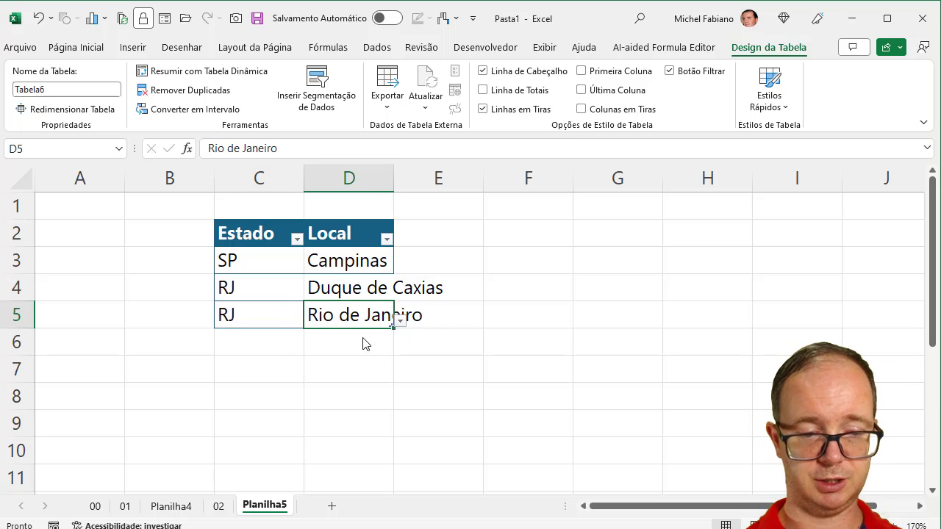
Add a fourth row to the table with RS in C6 and Santa Maria in D6 from the dropdowns, and widen column D to fit the city names
key("Tab")
left_click(311, 348)
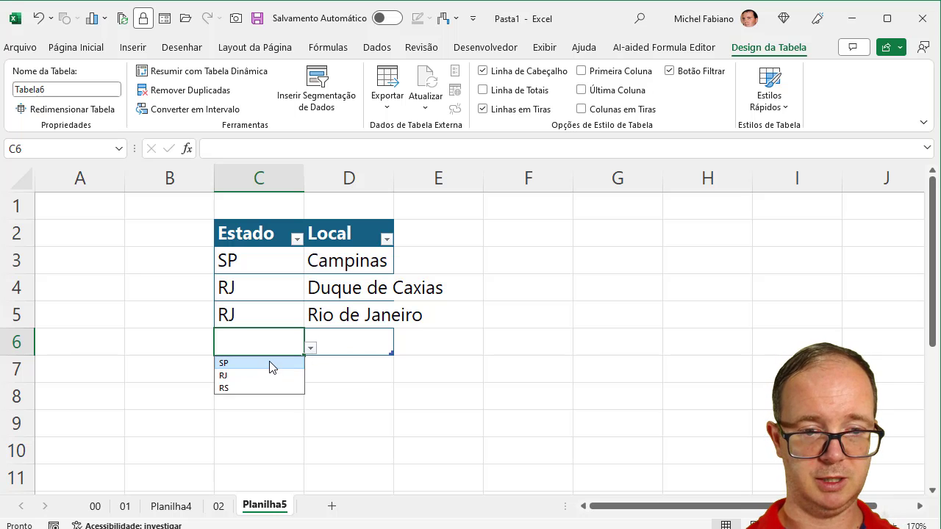
left_click(255, 388)
left_click(256, 389)
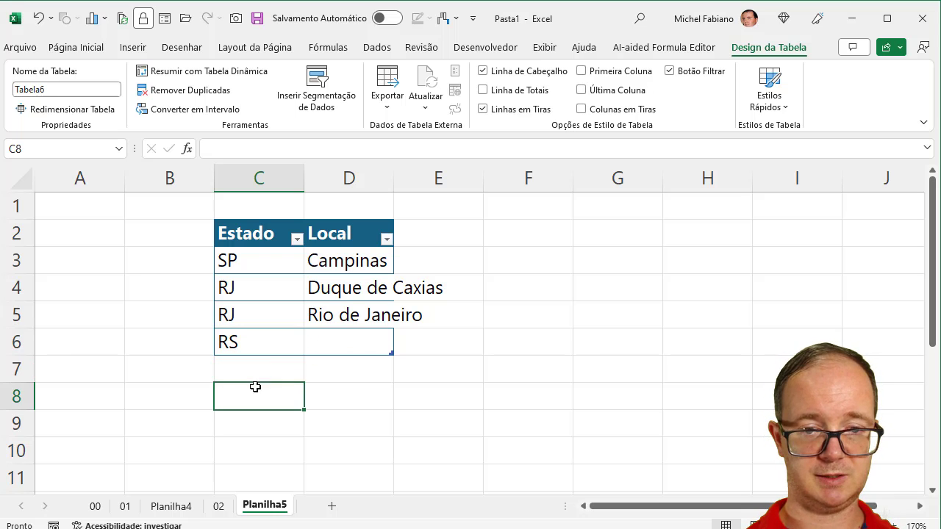
left_click(365, 339)
left_click(401, 348)
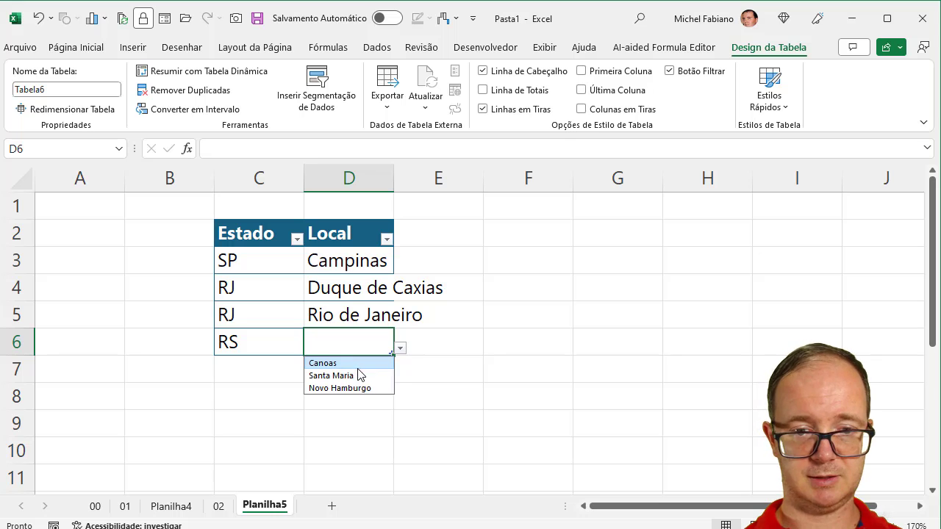
left_click(331, 376)
left_click(463, 346)
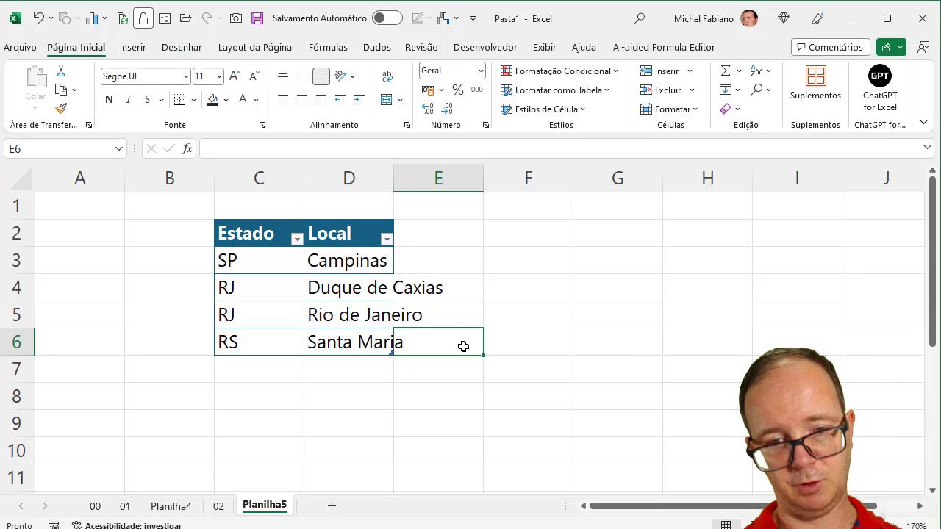
left_click_drag(393, 178, 489, 177)
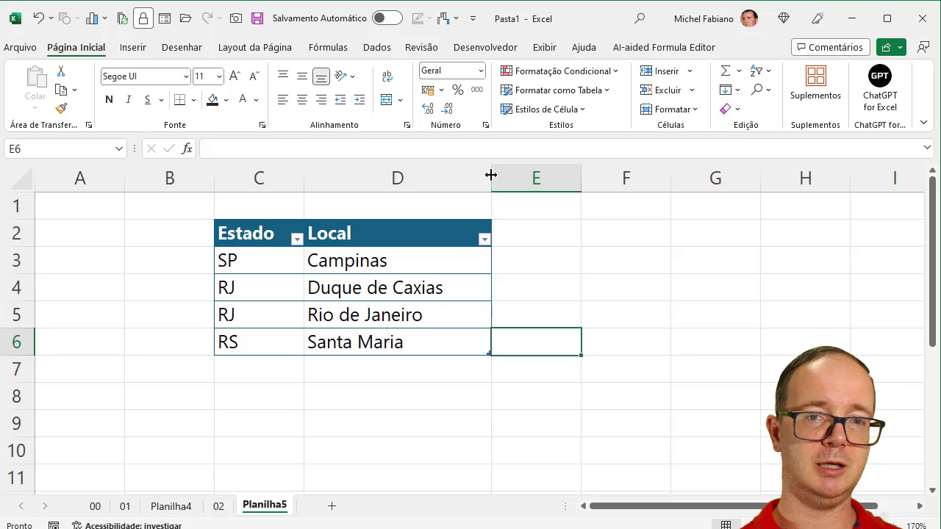
Review the cell ranges that the defined names rj, rs and sp refer to in the Name Manager
left_click(330, 49)
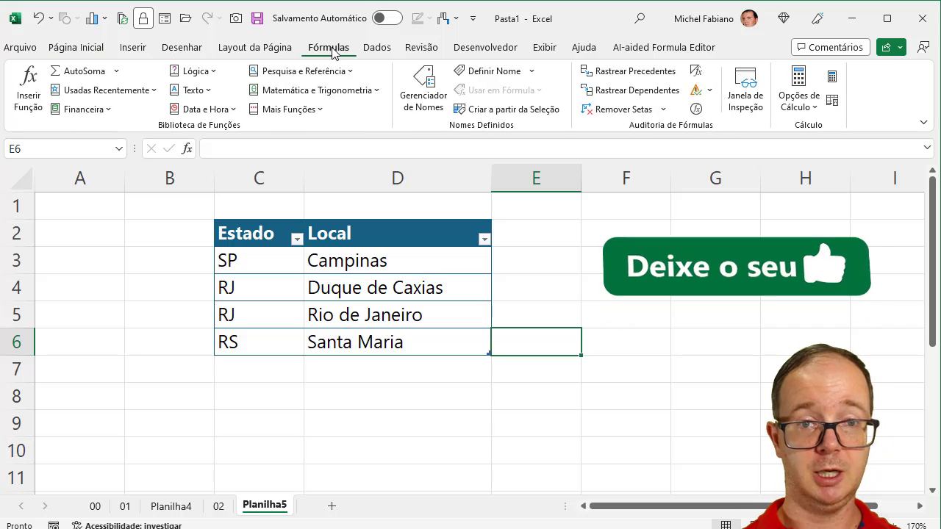
left_click(423, 94)
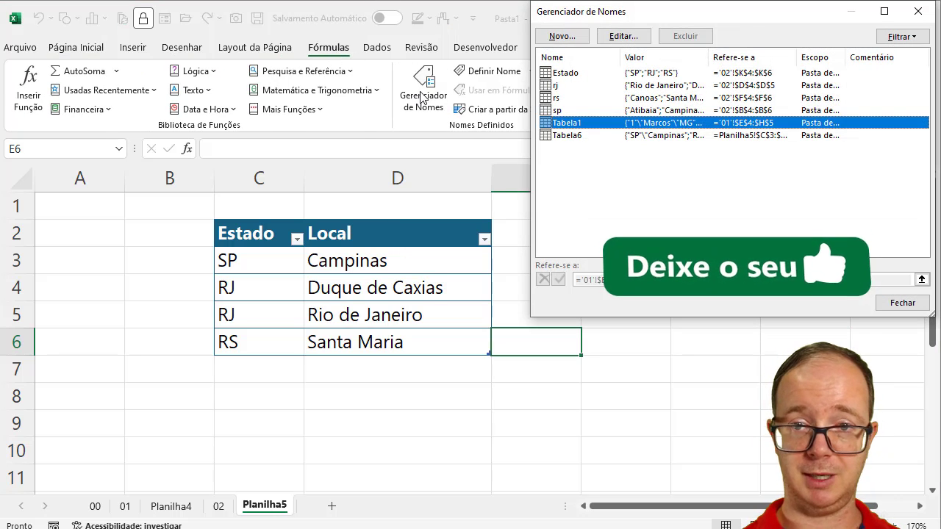
left_click(560, 86)
left_click(561, 98)
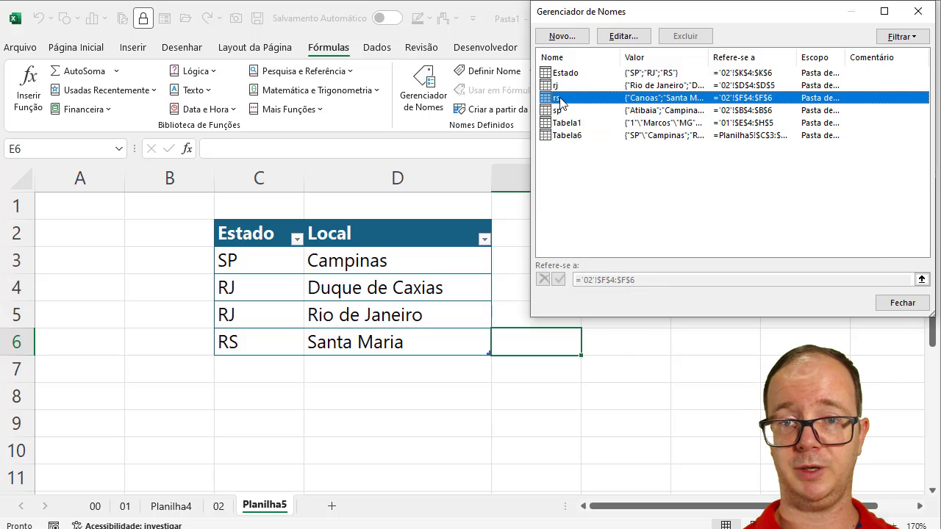
left_click(560, 112)
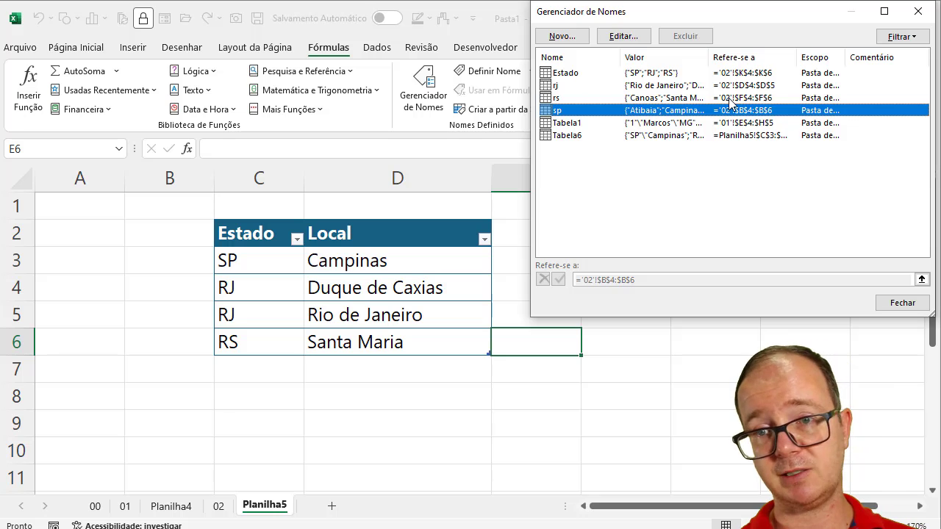
left_click(903, 302)
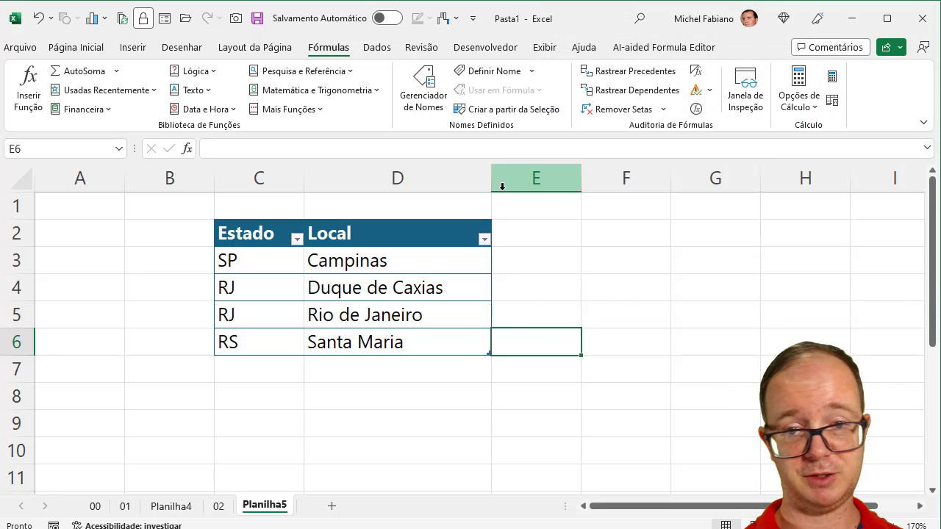